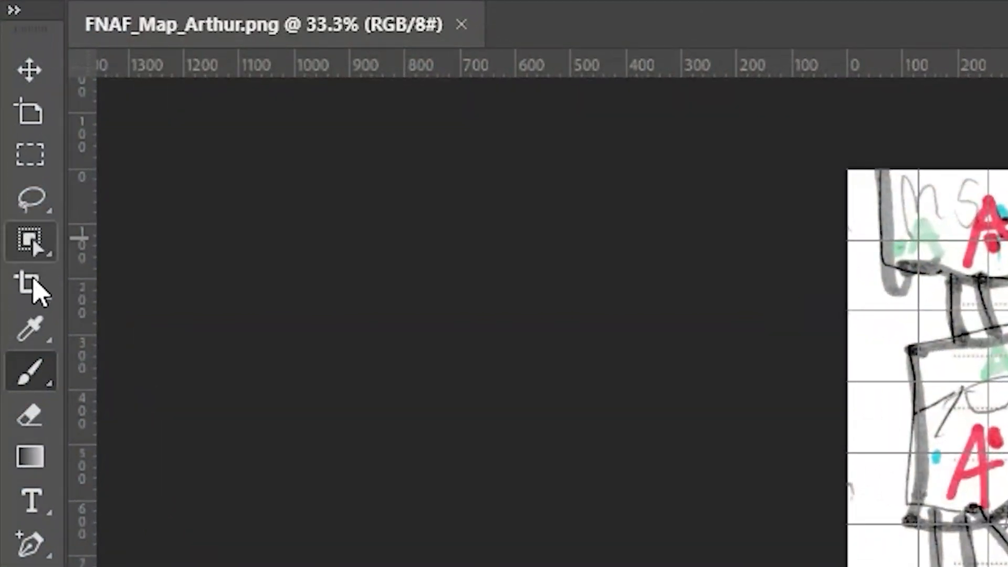
Crop the lower and right edges off the map scan, leaving a canvas of about 1607 × 2304 px
click(31, 284)
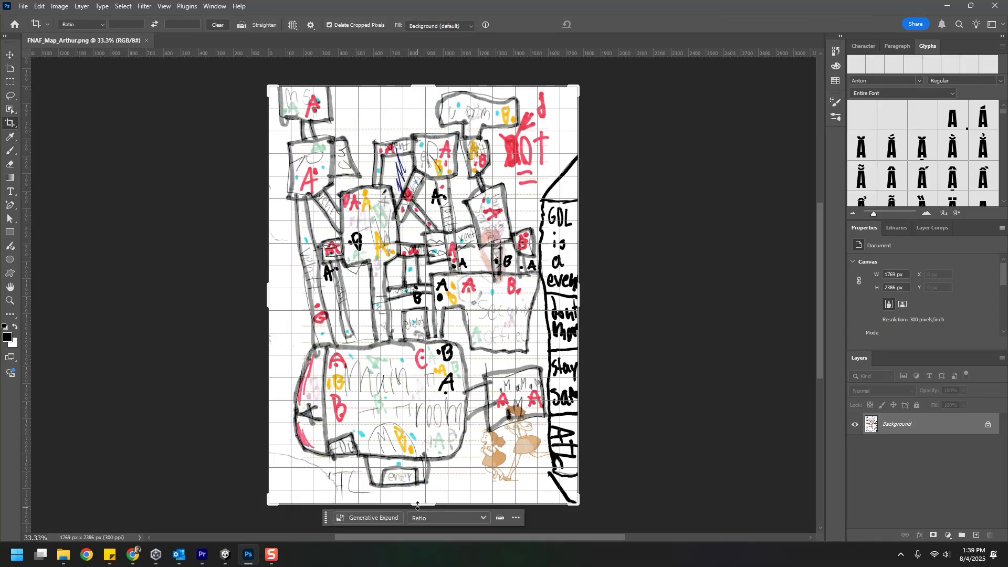
drag(417, 506, 423, 500)
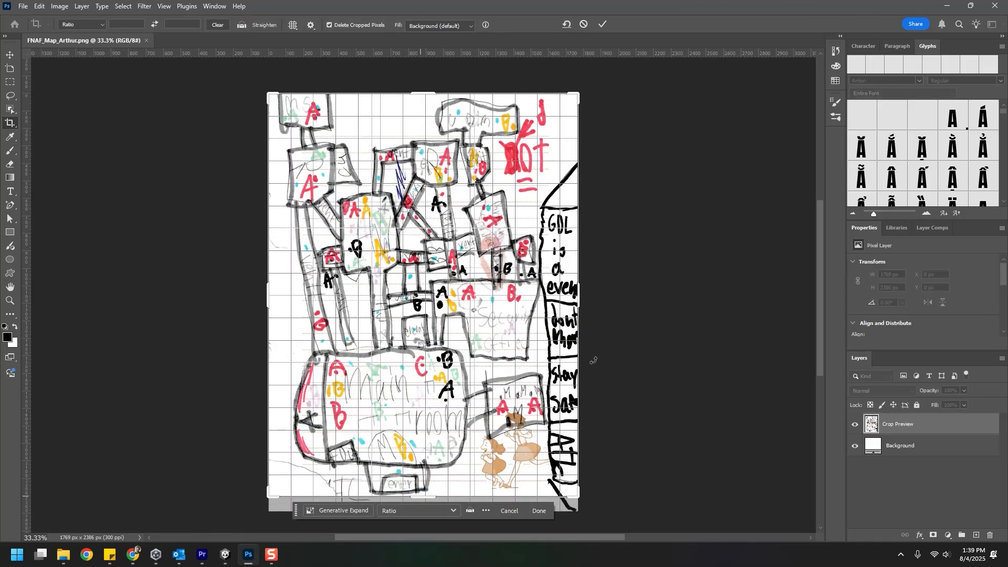
drag(579, 302, 563, 293)
Draw a Ruler line along the main room's upper wall and straighten the canvas with an arbitrary rotation based on it
right_click(10, 150)
right_click(10, 137)
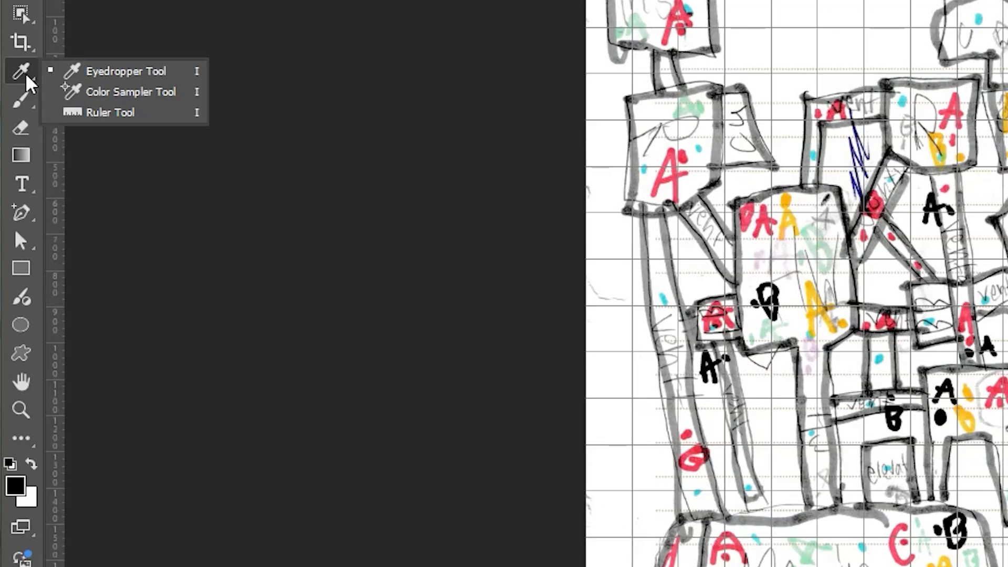
click(49, 155)
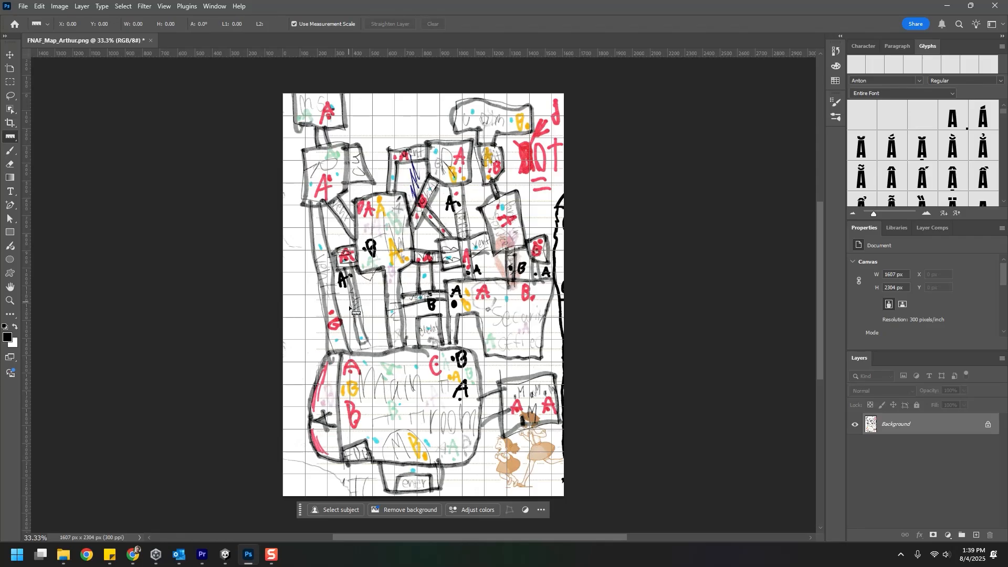
drag(329, 353, 465, 345)
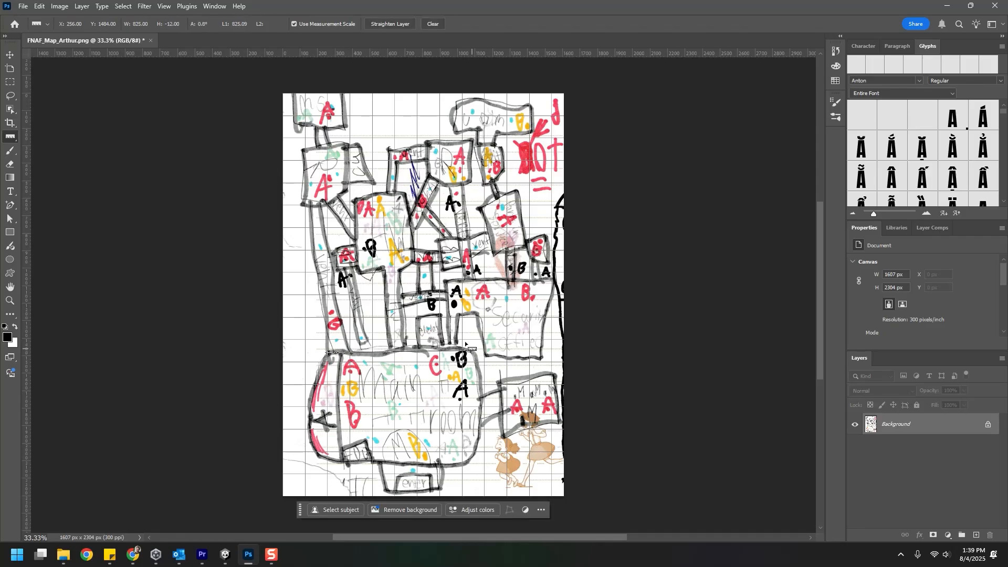
click(59, 6)
mouse_move(81, 107)
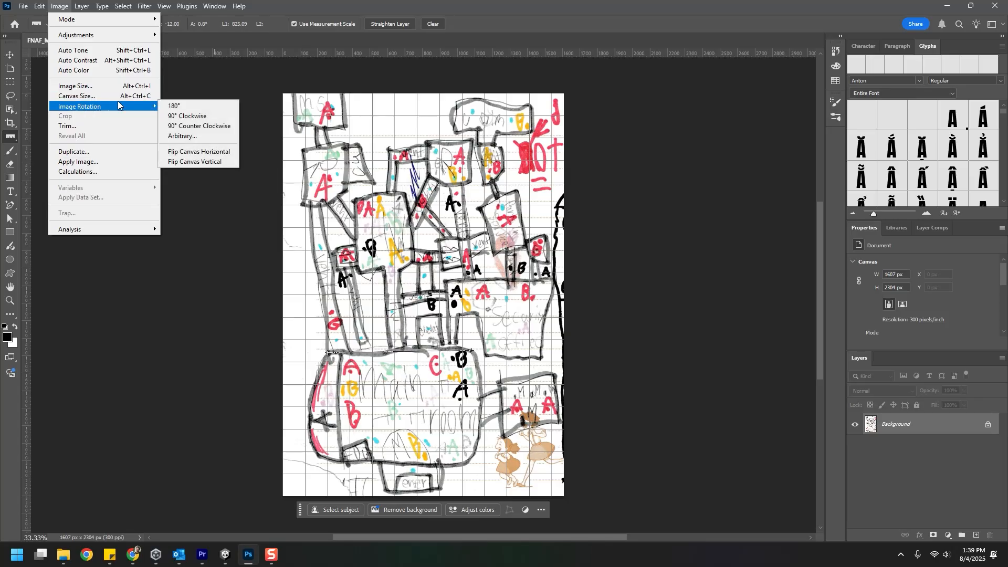
click(189, 136)
drag(829, 207, 417, 231)
click(561, 253)
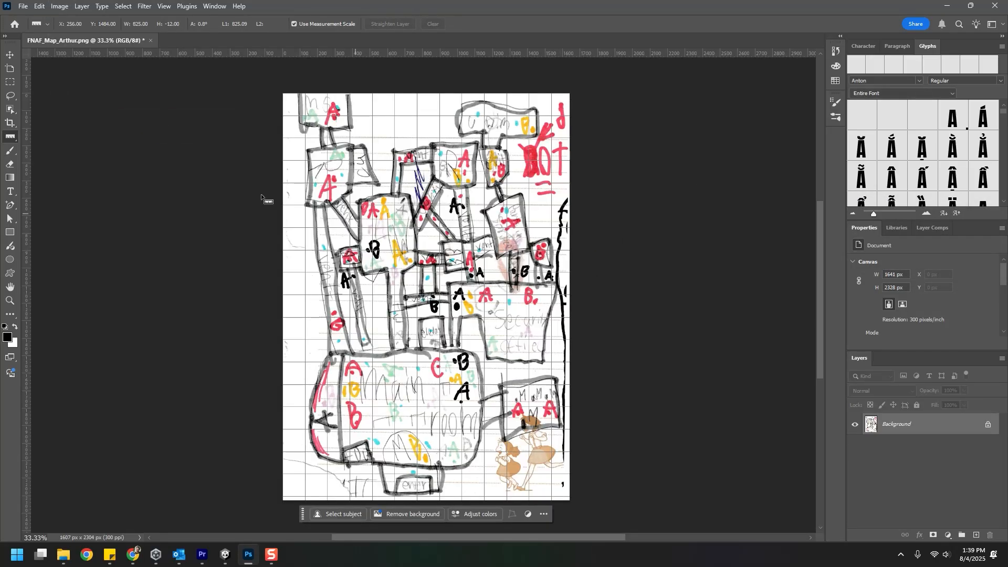
Convert the locked Background into a regular layer named Layer 0
click(10, 123)
double_click(900, 424)
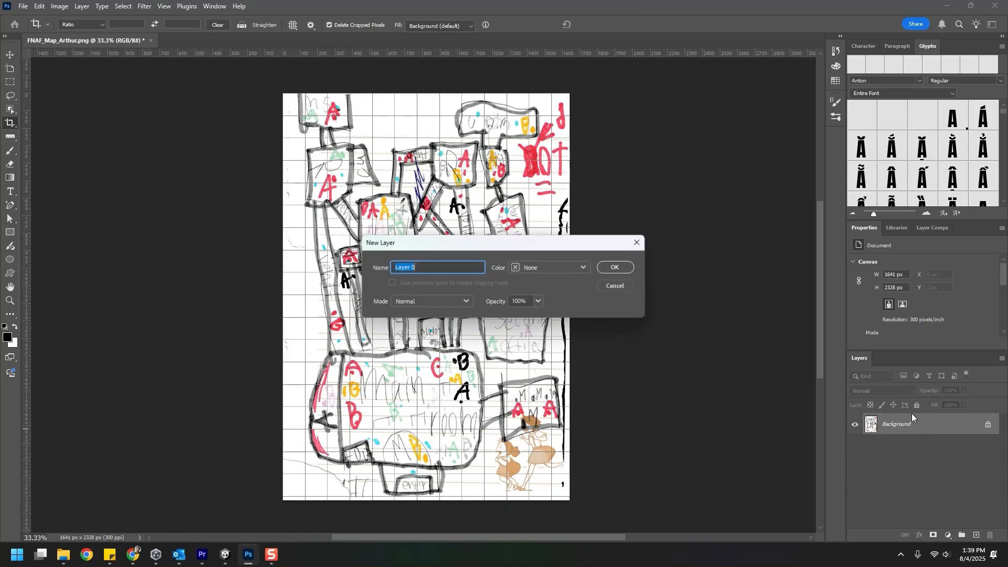
click(617, 267)
Darken the sketch lines with Levels, setting the midtone to 0.27 and white input to 240 and raising the black input
key(ctrl+l)
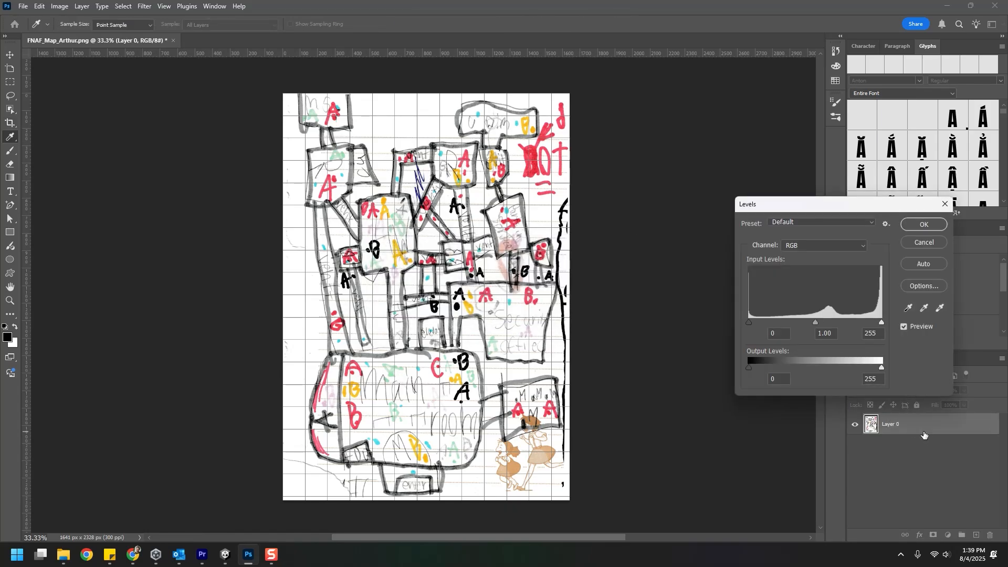
drag(830, 209, 665, 173)
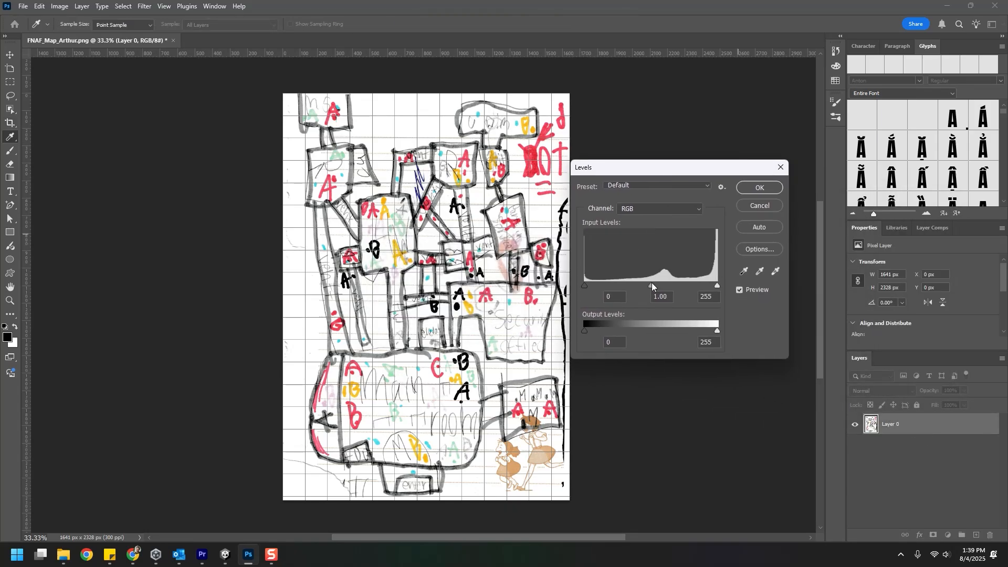
drag(652, 285, 709, 285)
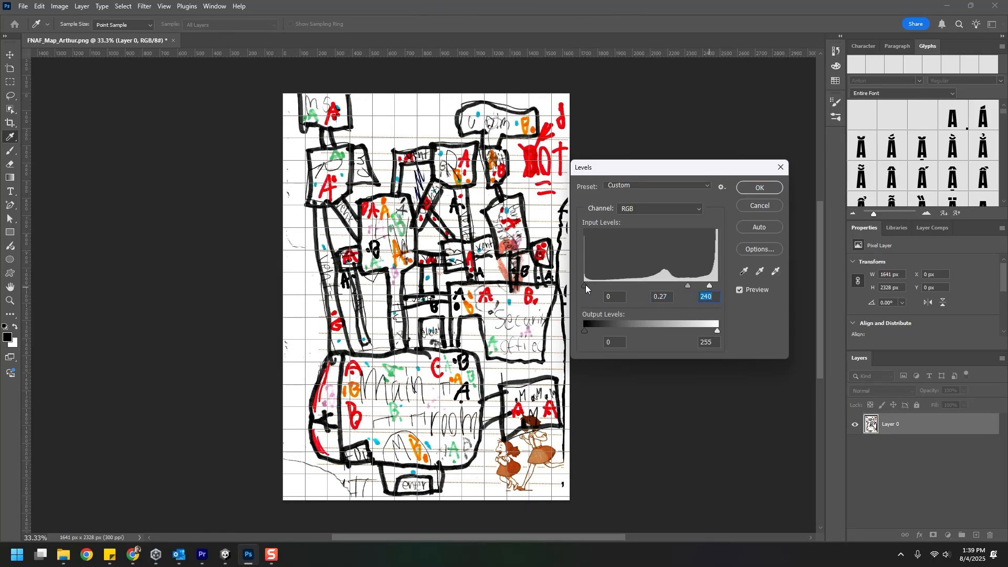
drag(586, 286, 611, 285)
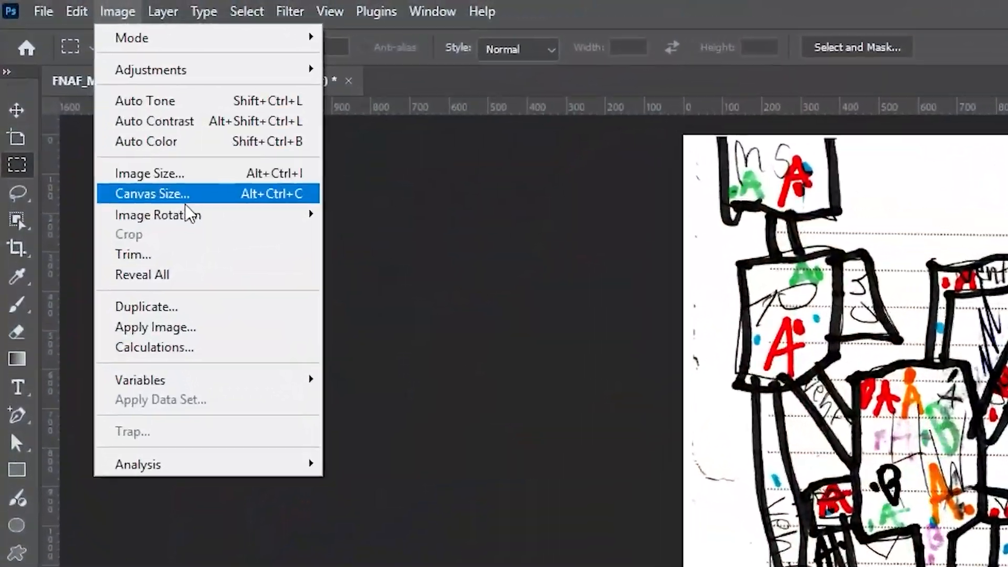
Rotate the whole map image 90° clockwise
mouse_move(112, 150)
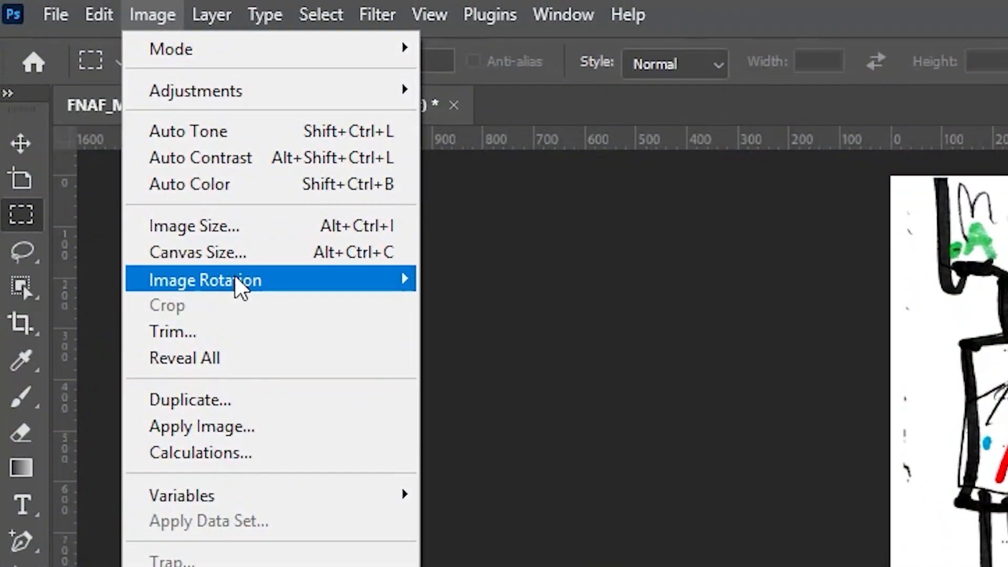
click(569, 303)
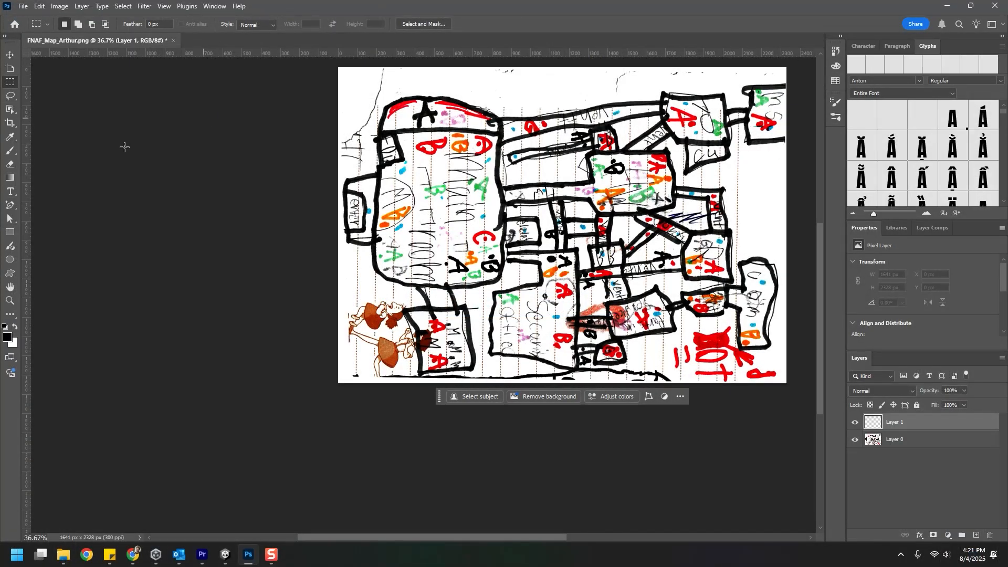
scroll(610, 243, up, 1)
alt+scroll(610, 243, up, 2)
drag(819, 326, 826, 296)
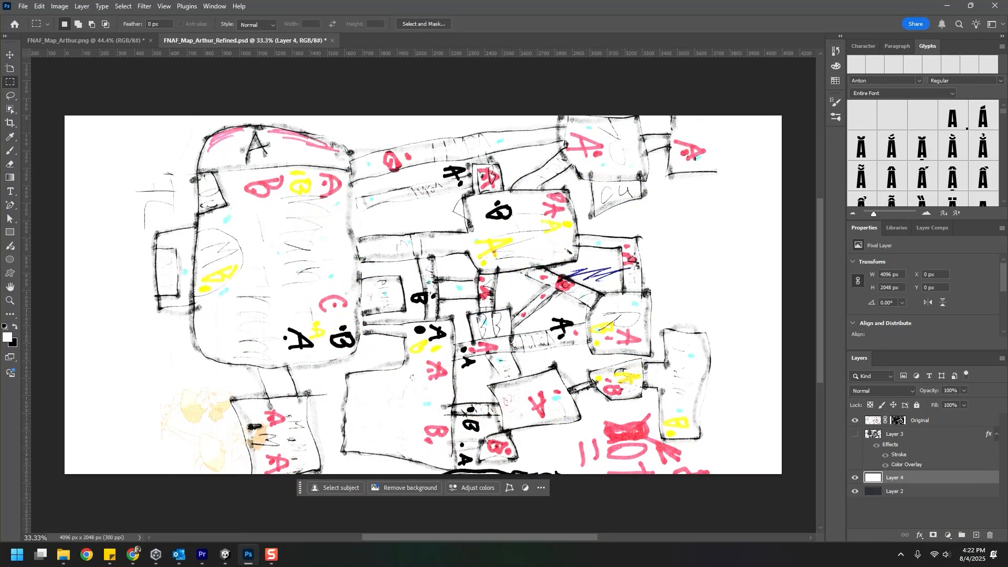
In FNAF_Map_Arthur_Refined.psd, show Layer 3, hide the white Layer 4, and fade the Original layer's opacity until the sketch disappears
click(969, 423)
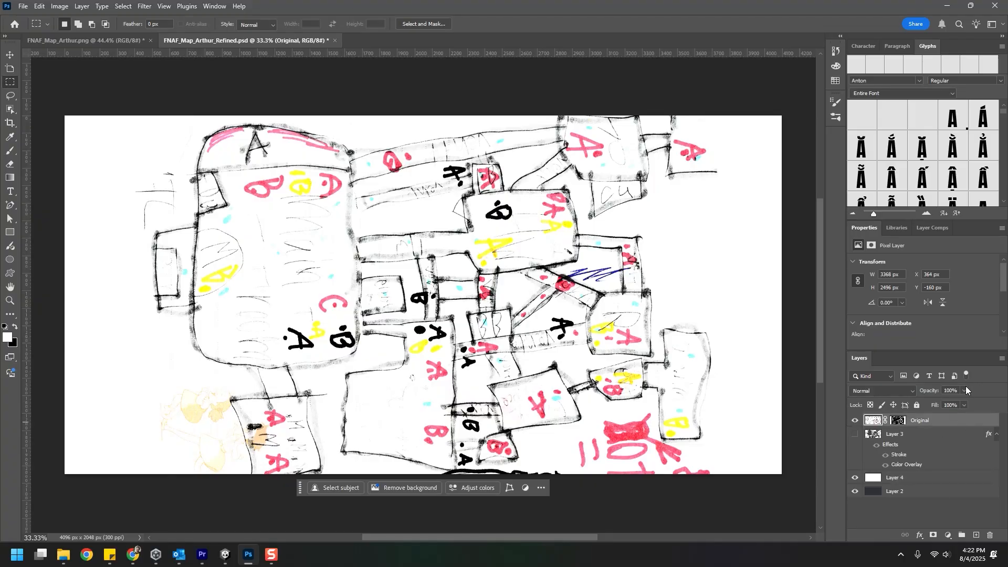
click(855, 435)
click(854, 478)
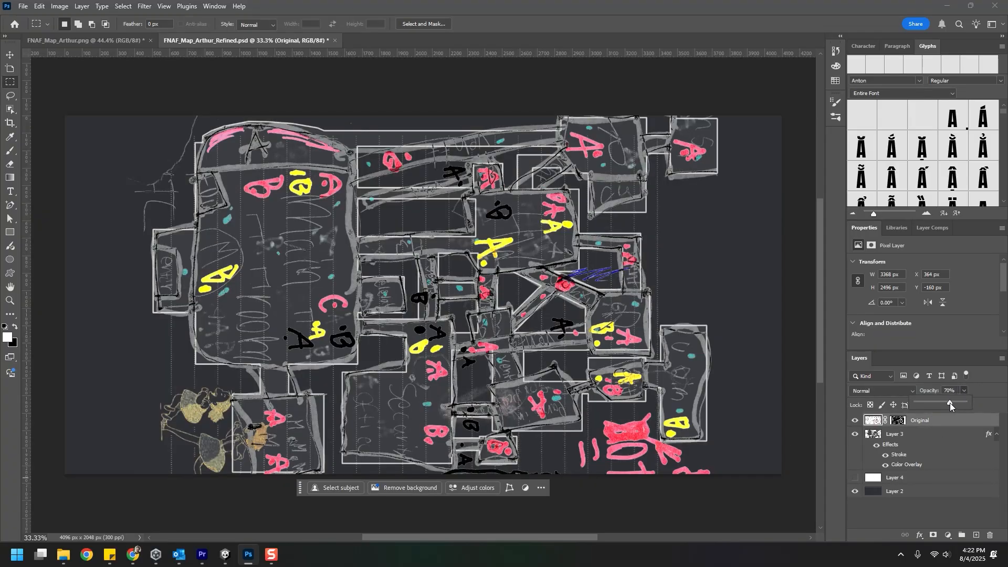
drag(950, 402, 909, 405)
click(960, 525)
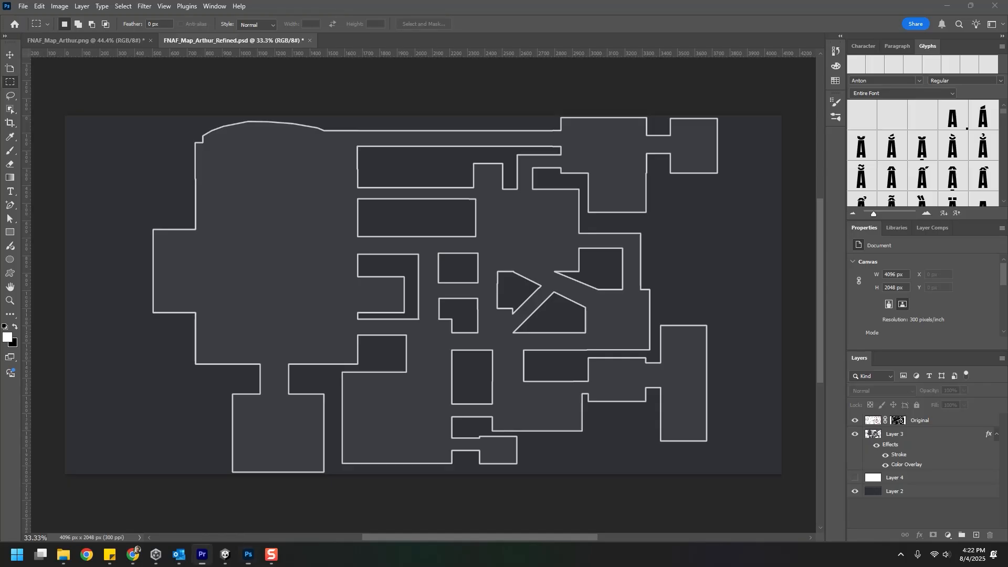
In FNAF_Map_Arthur.png, select the main room with a rectangle of about 650 × 967 px and fill it with mid-grey on Layer 1
key(ctrl+Tab)
mouse_move(186, 156)
mouse_down()
mouse_move(221, 177)
mouse_move(337, 380)
mouse_up()
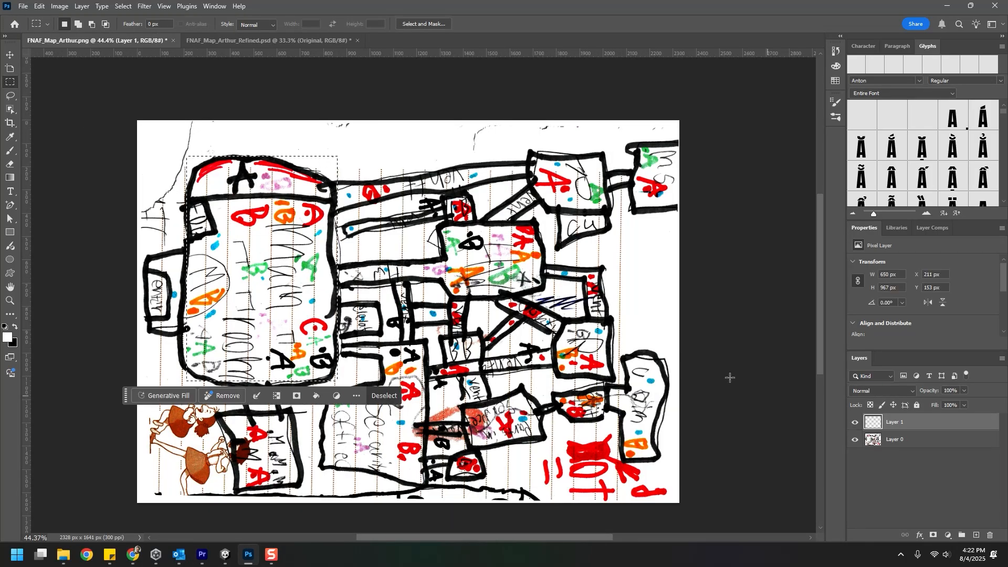
click(8, 337)
click(963, 200)
scroll(982, 191, down, 1)
key(alt+BackSpace)
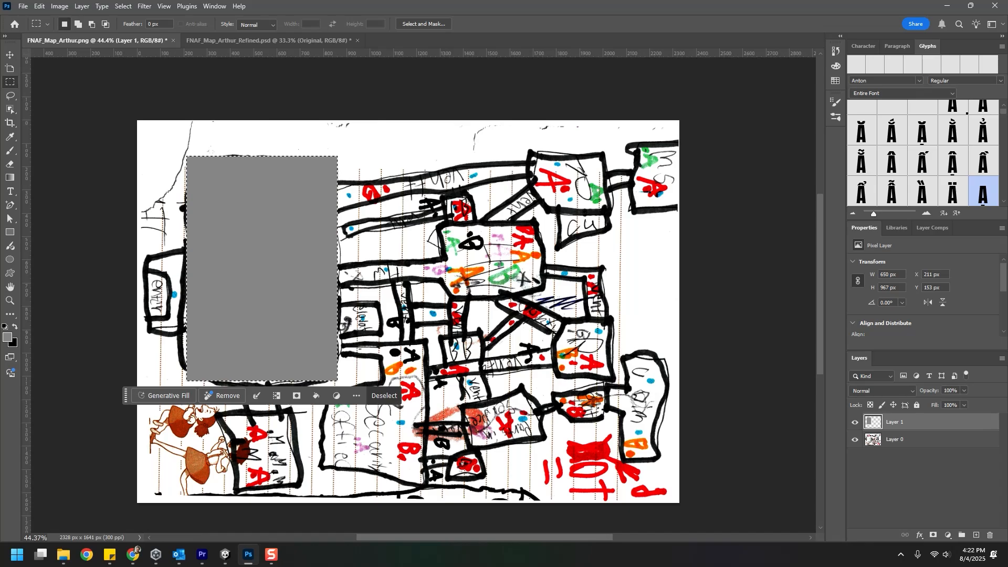
Select a corridor of about 930 × 57 px running from the main room to the upper-right room and fill it with the foreground color
drag(544, 172, 327, 185)
key(shift+F5)
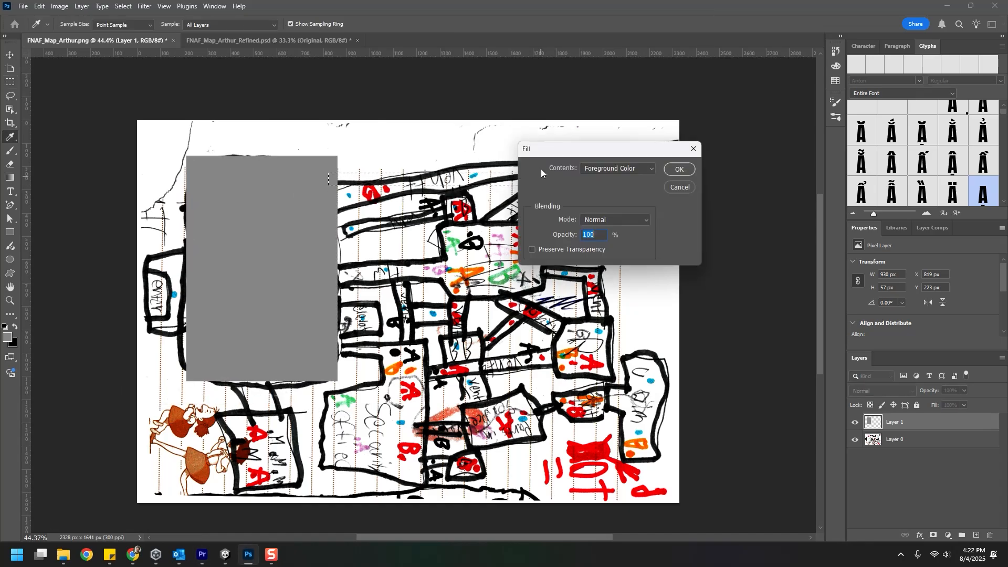
key(Return)
Select the two upper-right rooms and the central room as rectangles and fill them with the foreground grey
drag(531, 149, 609, 211)
shift+drag(626, 144, 678, 211)
shift+drag(437, 222, 543, 295)
key(shift+F5)
key(Return)
Block in the hallway below the elevator, the security office and the elevator room as grey rectangles
shift+drag(338, 342, 427, 361)
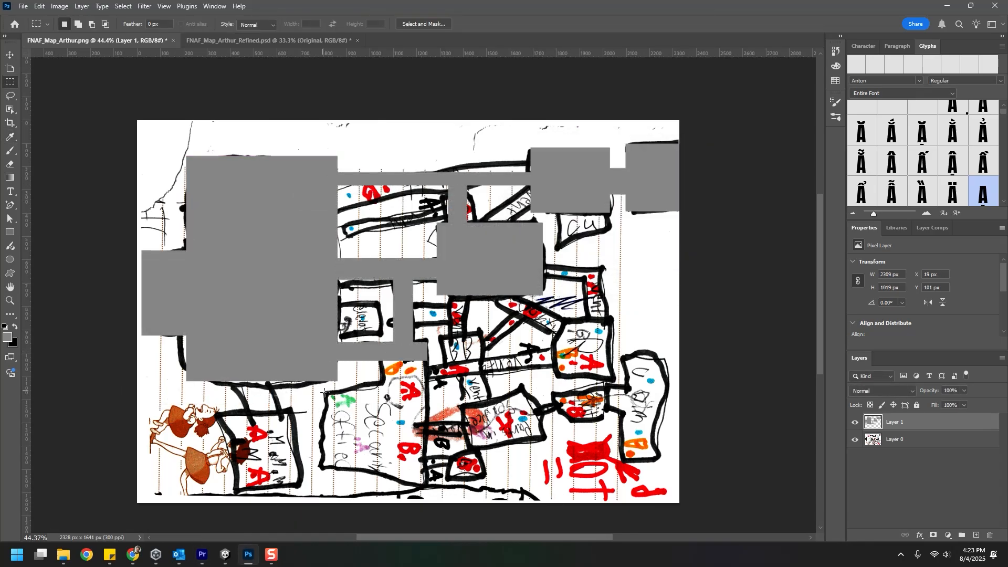
drag(322, 390, 426, 487)
key(shift+F5)
key(Return)
drag(322, 299, 380, 331)
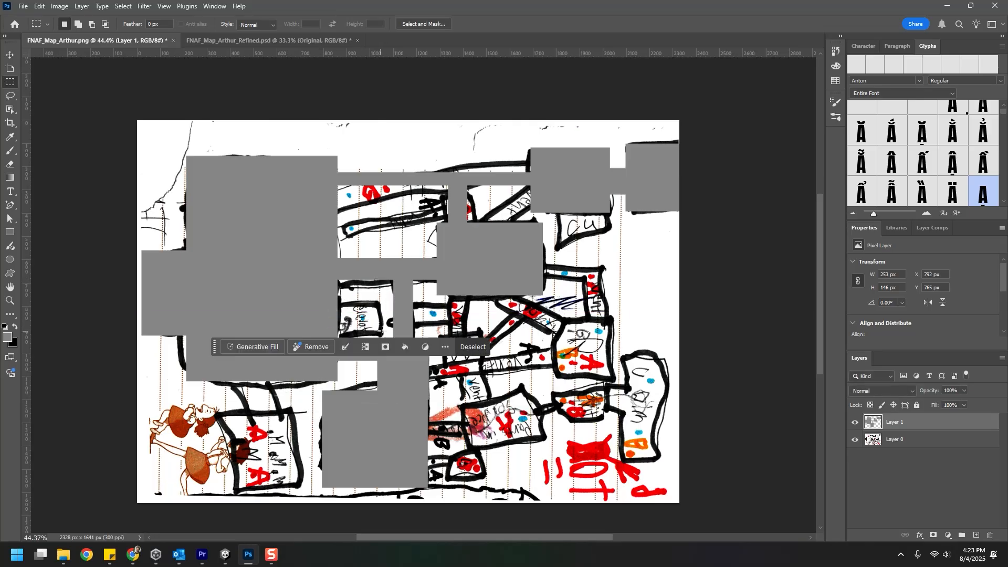
Outline the diagonal vent between the central room and the upper-right room with the Polygonal Lasso
click(467, 233)
click(493, 238)
click(537, 198)
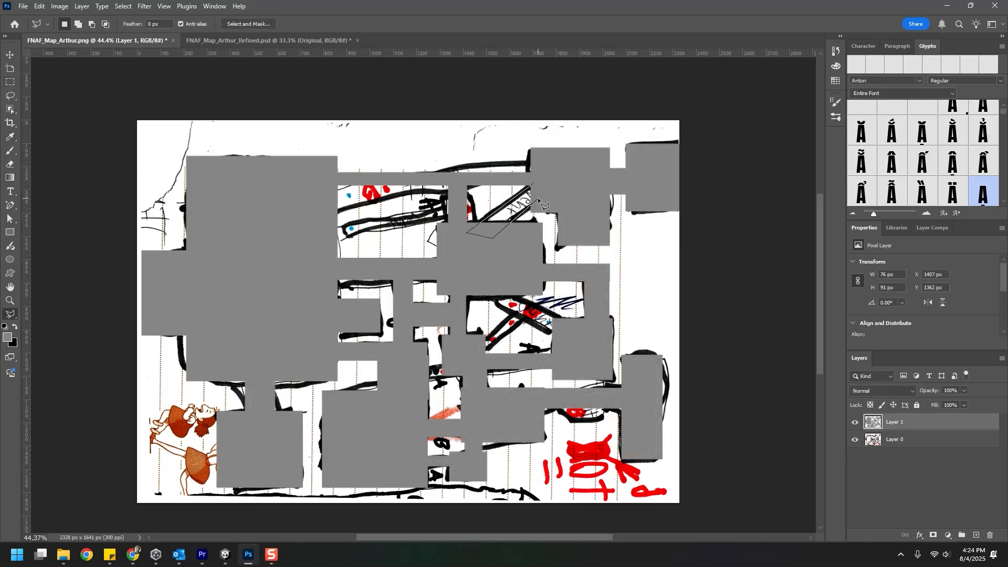
click(532, 184)
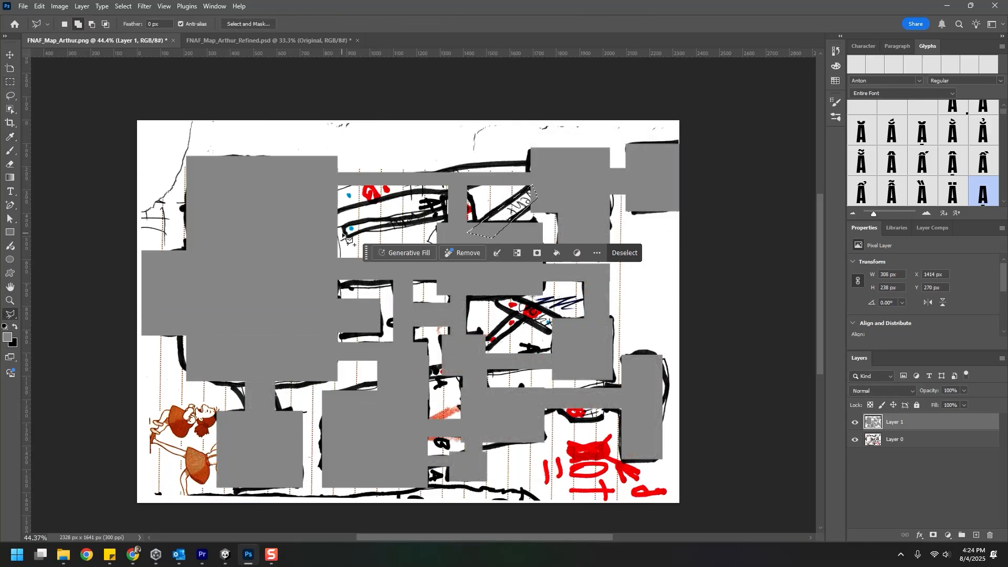
Add the crossing diagonal vents below the central room to the selection, fill it all with the foreground grey, and deselect
shift+click(476, 345)
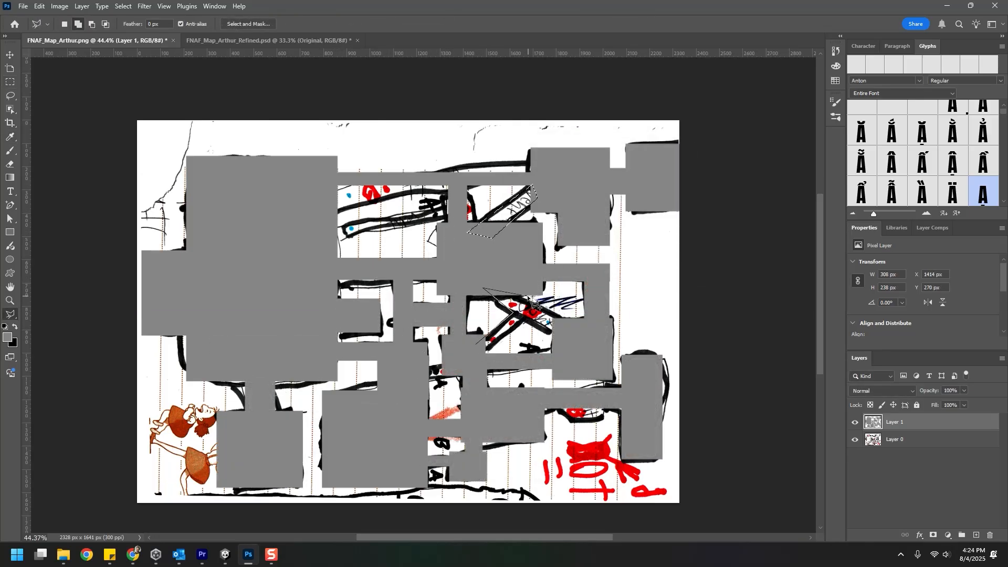
click(575, 325)
click(475, 345)
key(shift+BackSpace)
key(Return)
click(10, 82)
key(ctrl+d)
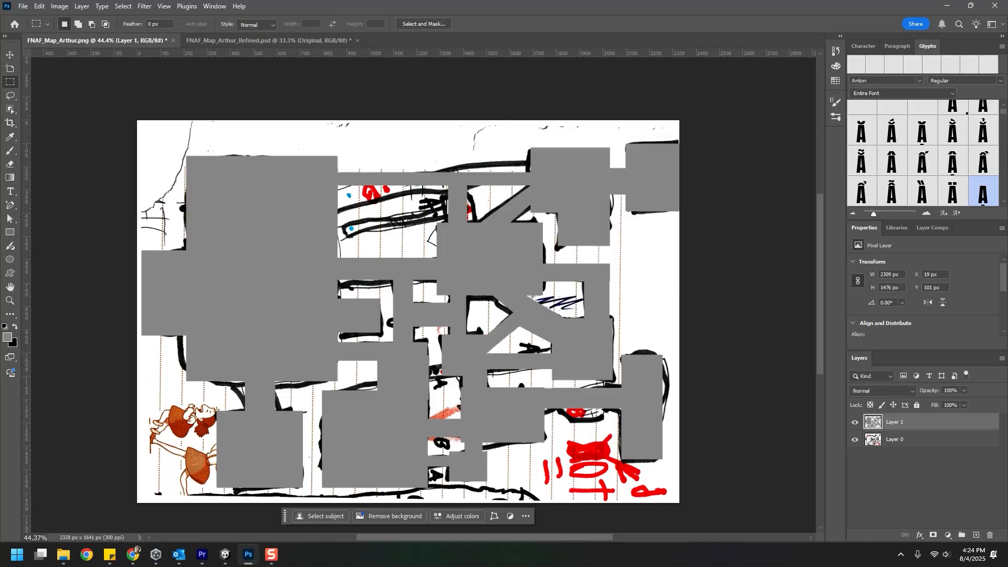
Add a Stroke effect to Layer 1 with a size of 13 px
double_click(919, 421)
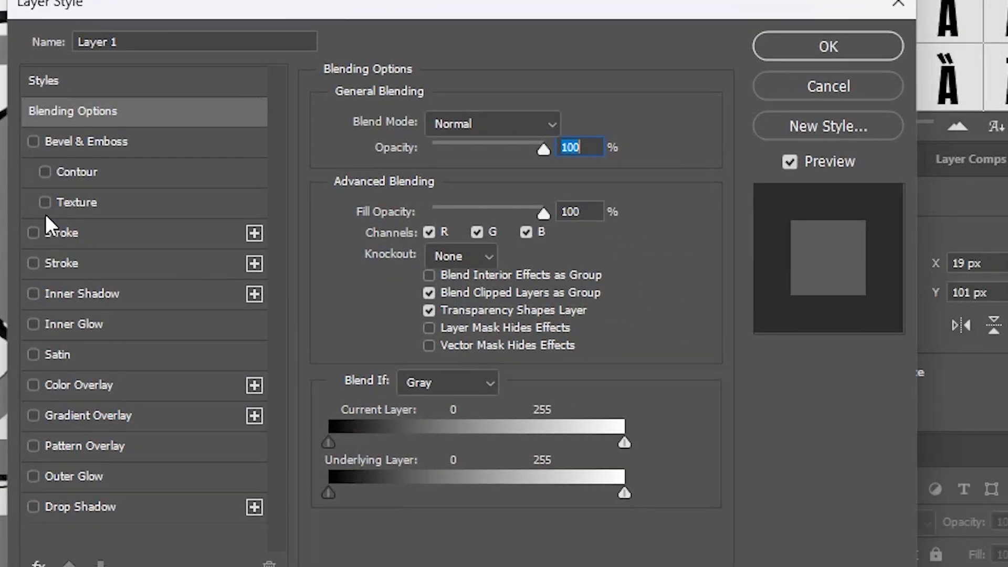
click(59, 232)
drag(442, 124, 423, 126)
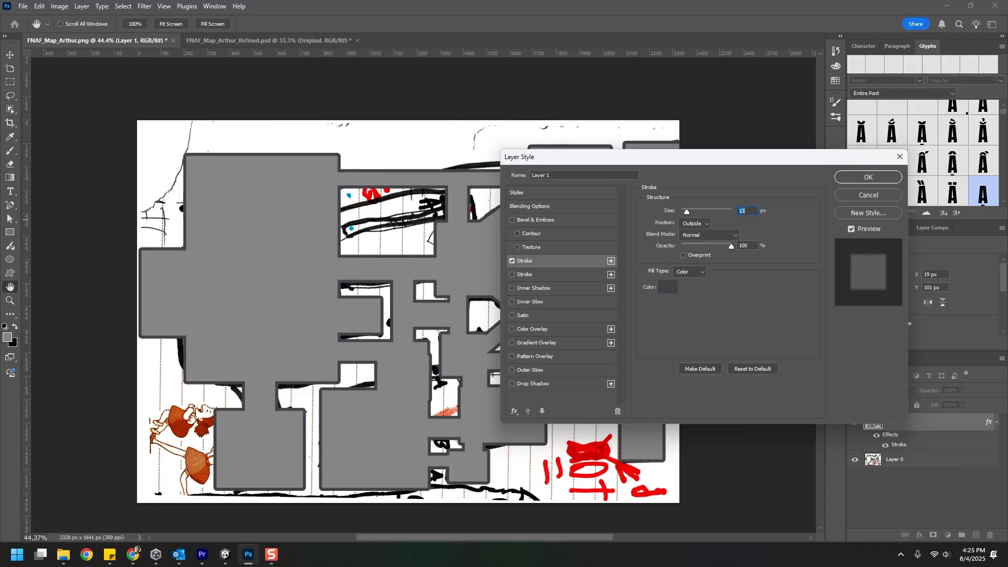
Change the stroke color to a very light grey and apply the layer style
click(667, 287)
click(729, 229)
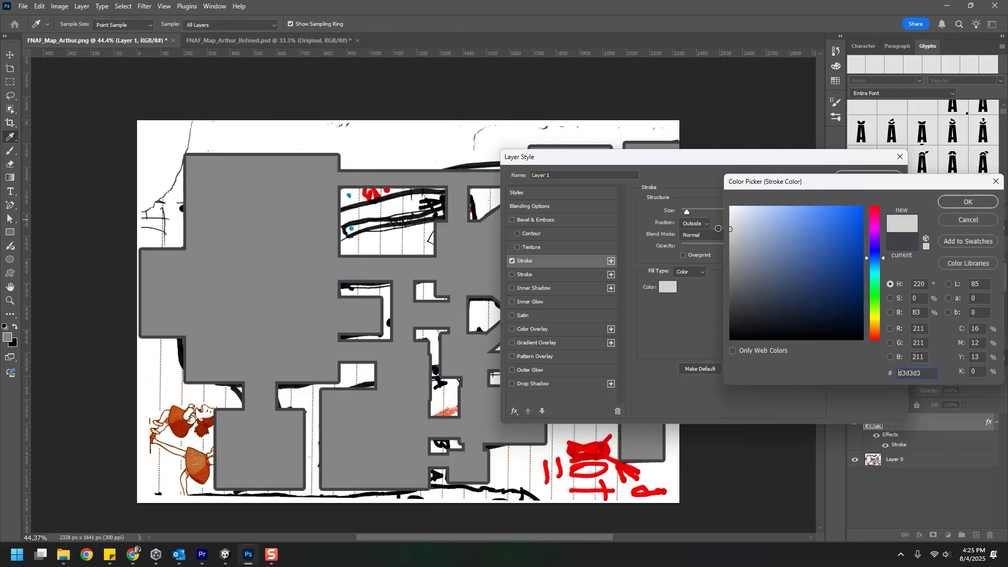
click(975, 203)
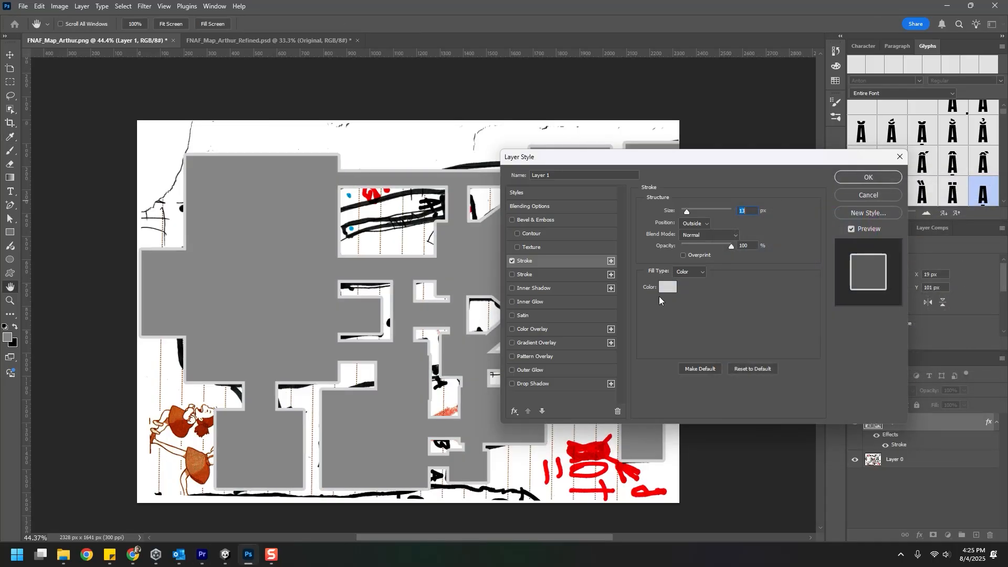
click(667, 286)
click(975, 203)
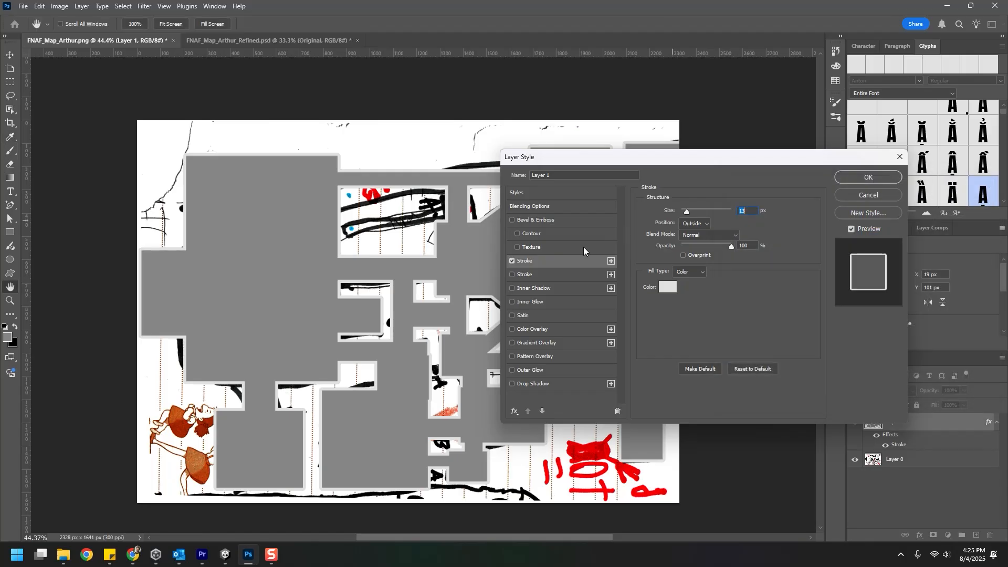
click(881, 180)
Hide Layer 0 and set up saving a copy of the map as PNG in the Unity project's Assets folder
click(856, 460)
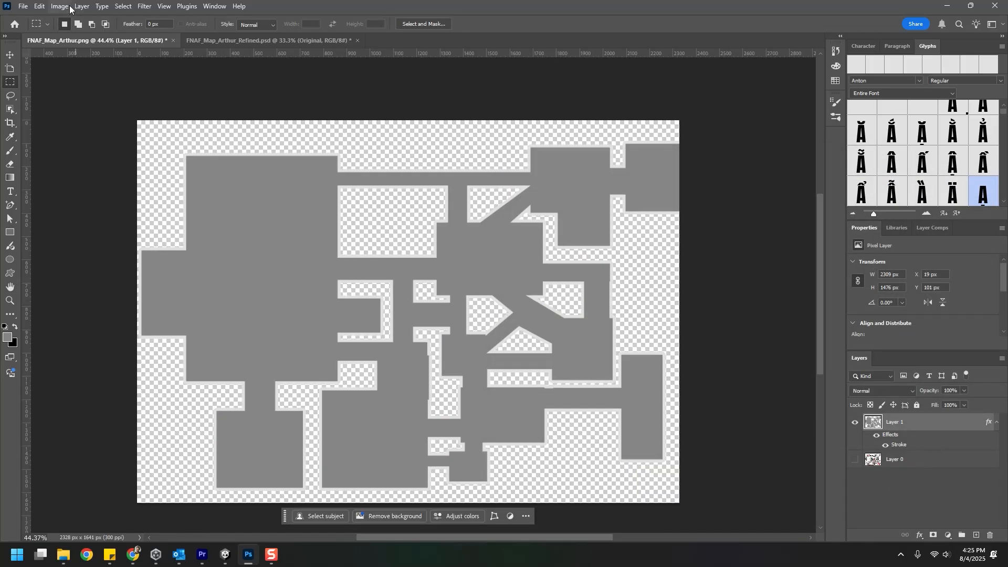
click(23, 6)
click(53, 145)
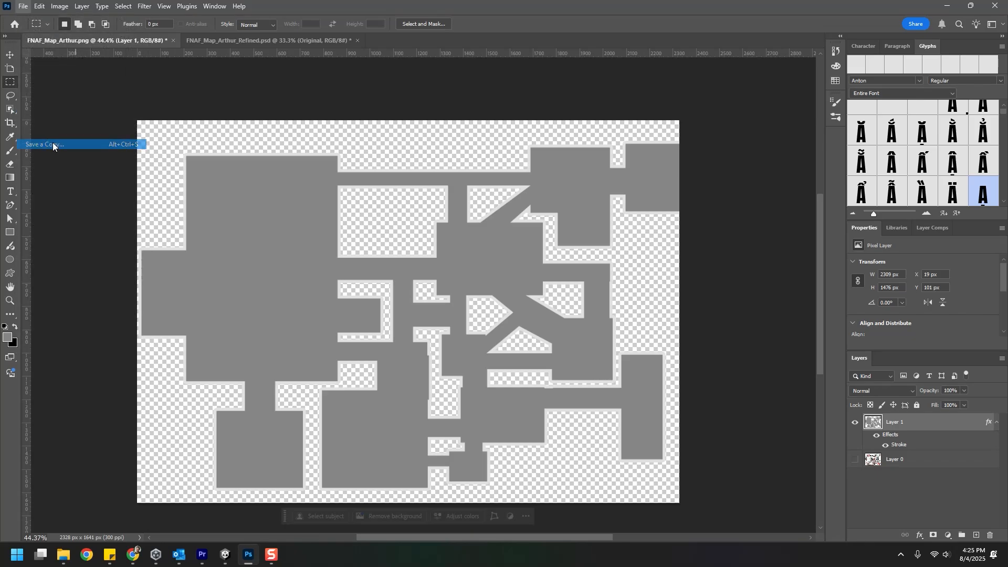
click(385, 410)
click(299, 353)
click(300, 397)
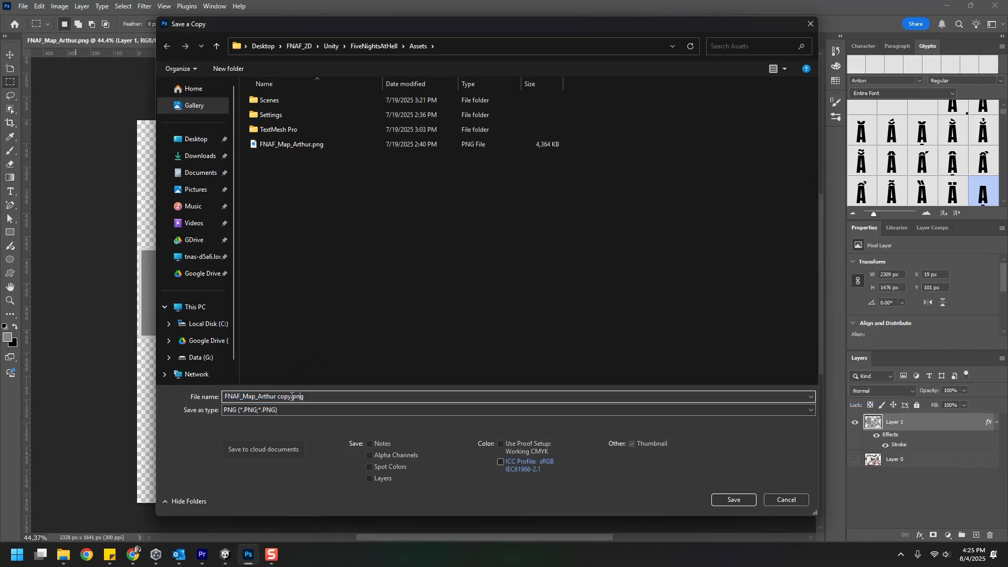
Name the copy FNAF_Map_Arthur_Refined.png and save it with the default PNG format options
click(292, 397)
key(BackSpace)
key(BackSpace)
key(BackSpace)
key(BackSpace)
key(BackSpace)
text(_Refined)
key(Return)
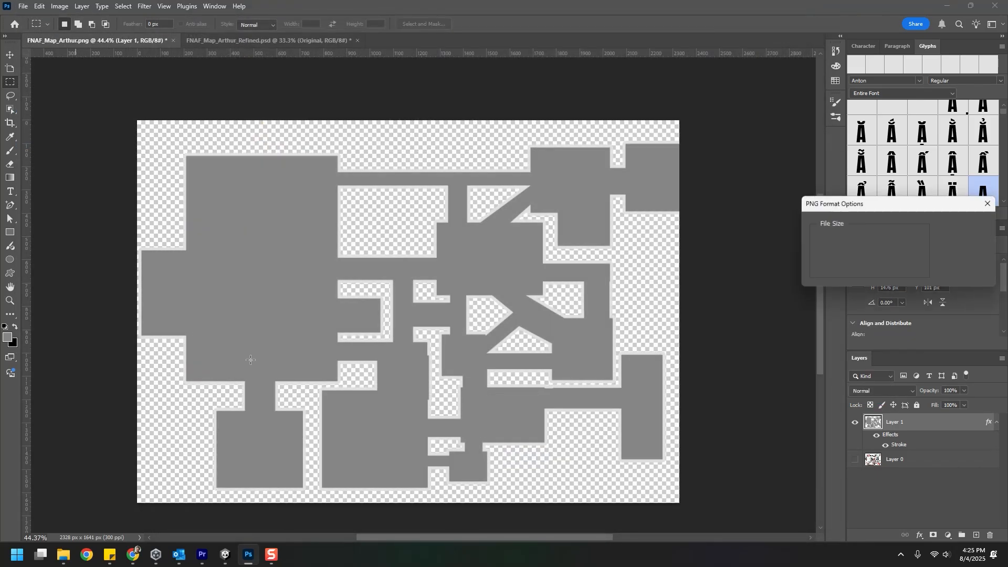
key(Return)
Check the canvas size of the FNAF_Map_Arthur_Refined.psd document
click(268, 41)
click(59, 6)
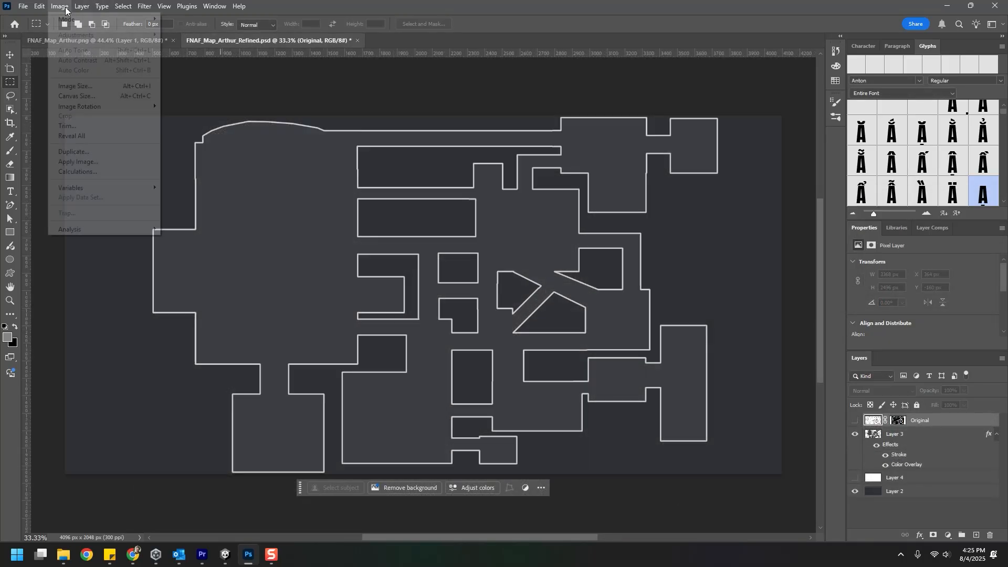
click(83, 99)
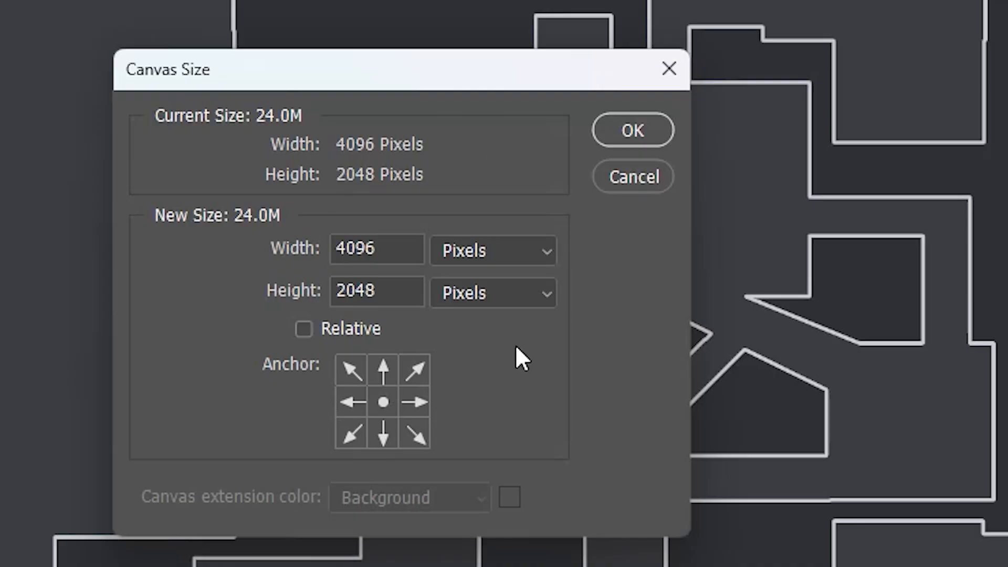
click(639, 131)
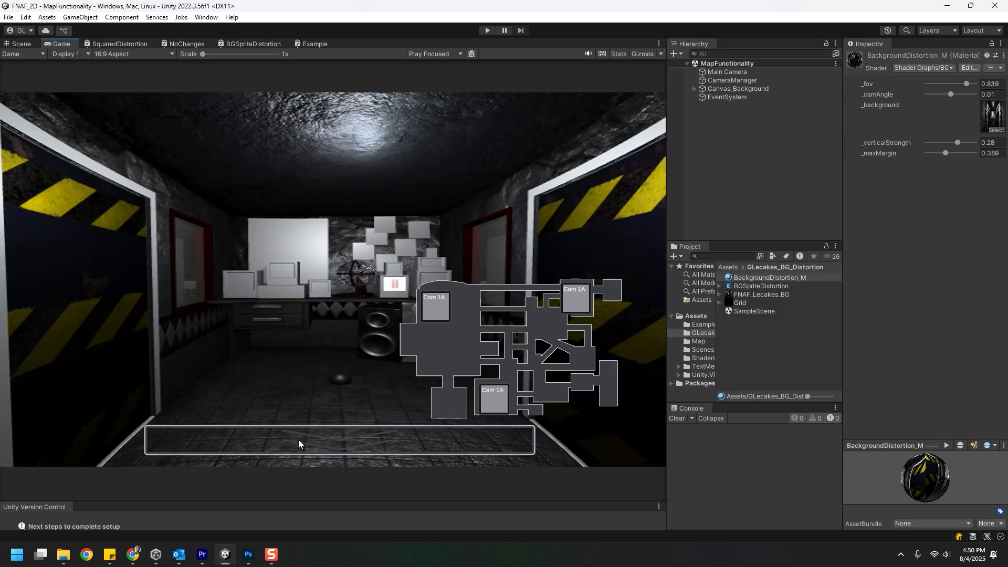
Switch to Unity and run the MapFunctionality scene to test the map bar at the bottom of the office
key(ctrl+p)
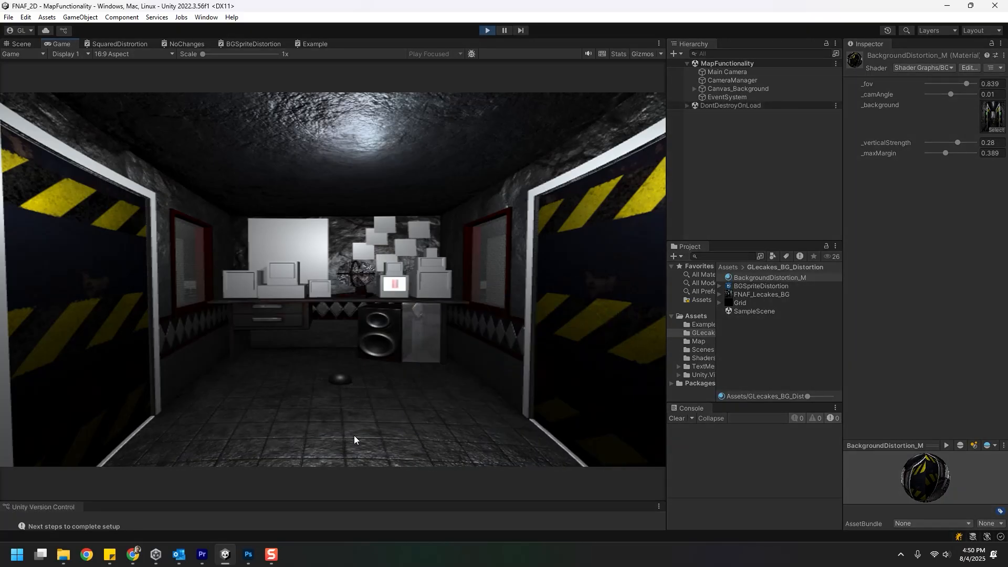
mouse_move(353, 427)
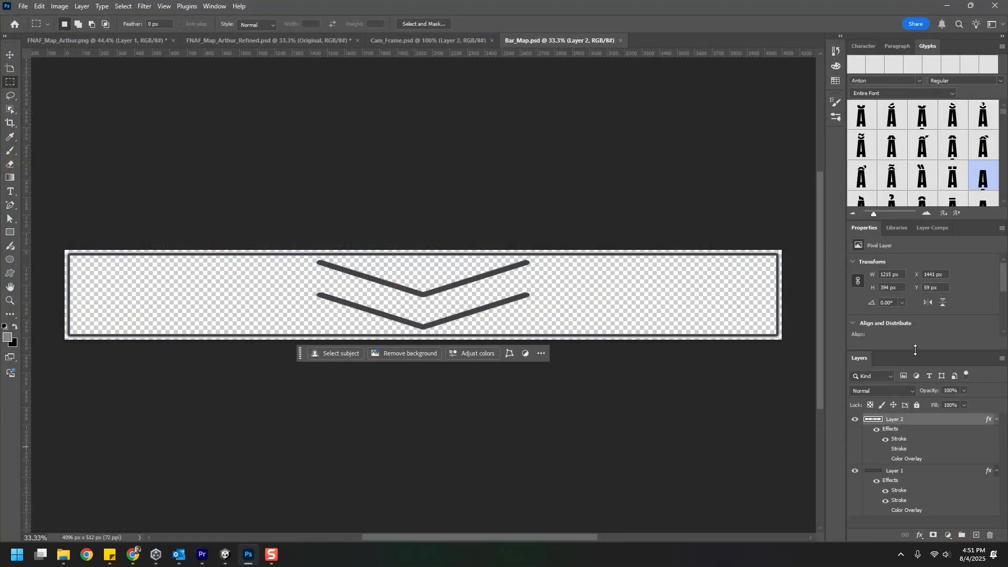
Switch to Bar_Map.psd in Photoshop and enlarge the layer list to examine the bar's layers and their effects
drag(915, 350, 915, 292)
click(929, 417)
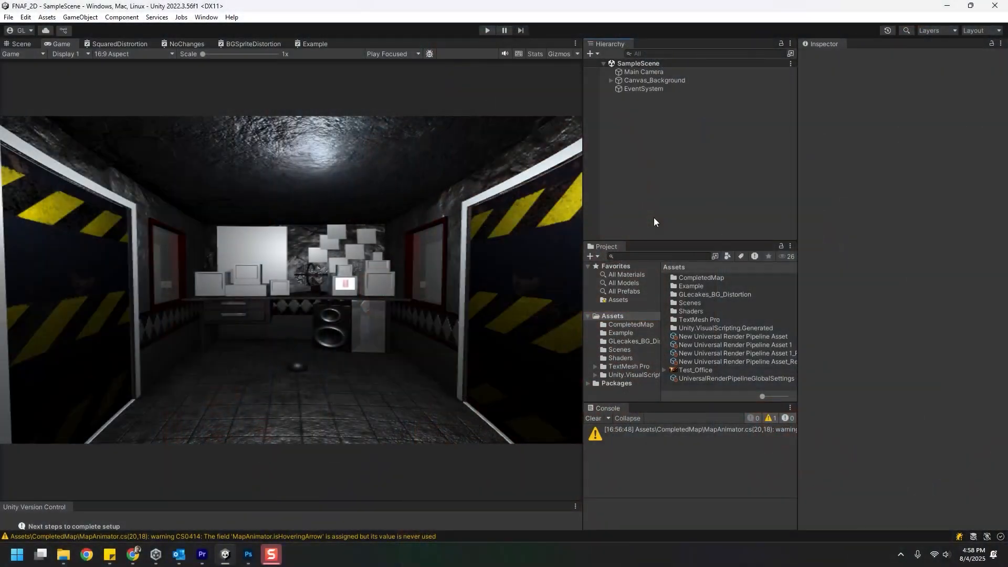
In Unity's SampleScene project, create a new folder named Map inside Assets
click(621, 316)
right_click(621, 316)
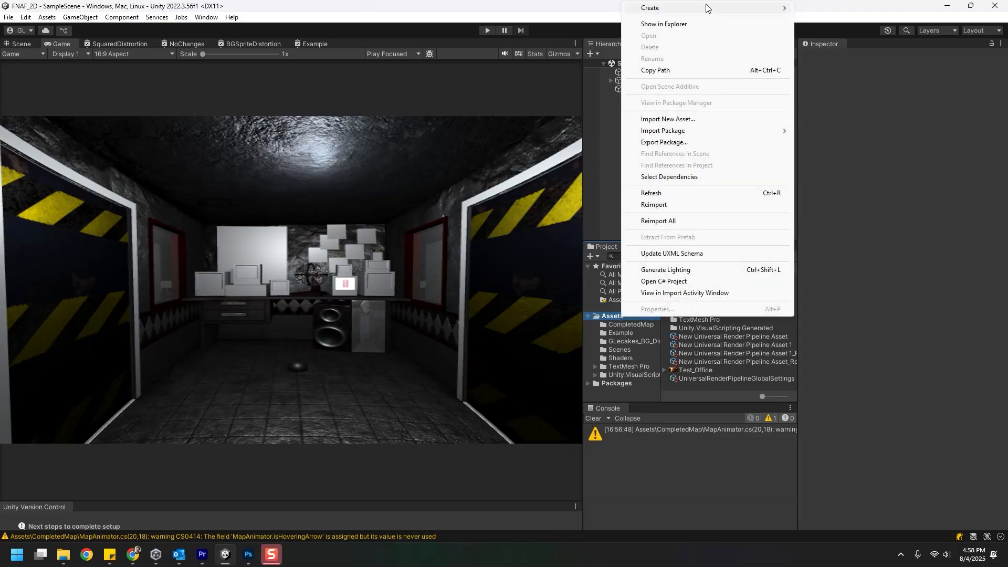
mouse_move(701, 8)
click(820, 8)
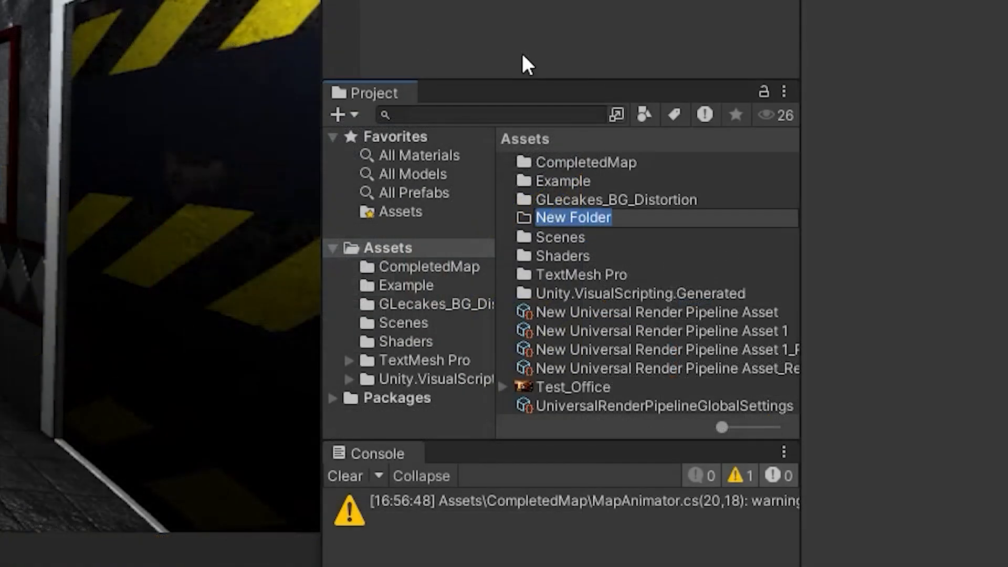
text(Map)
key(Return)
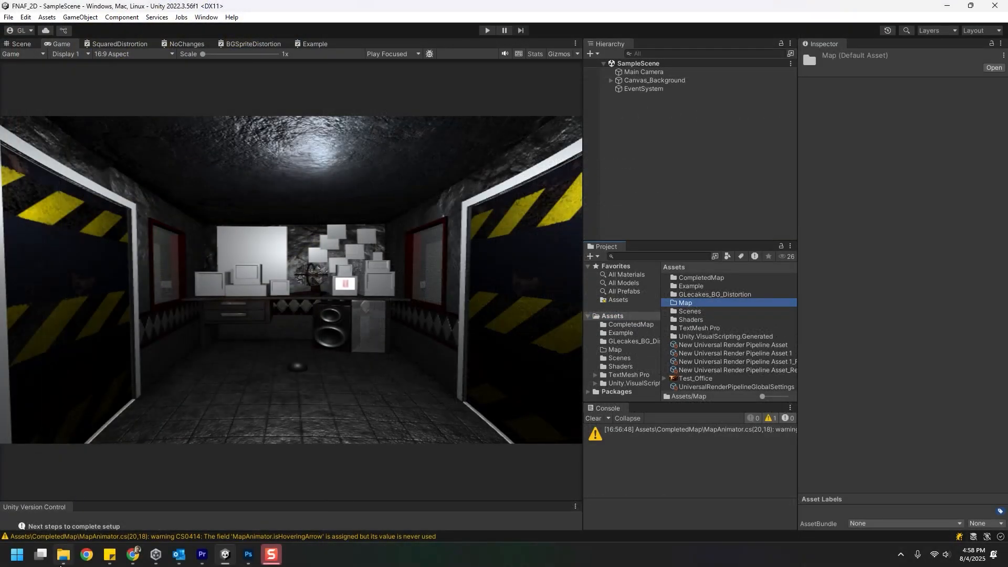
Import FNAF_Map_Arthur_Transparent.png from the Photoshop folder into the Map folder, with Sprite (2D and UI) as its texture type
click(63, 554)
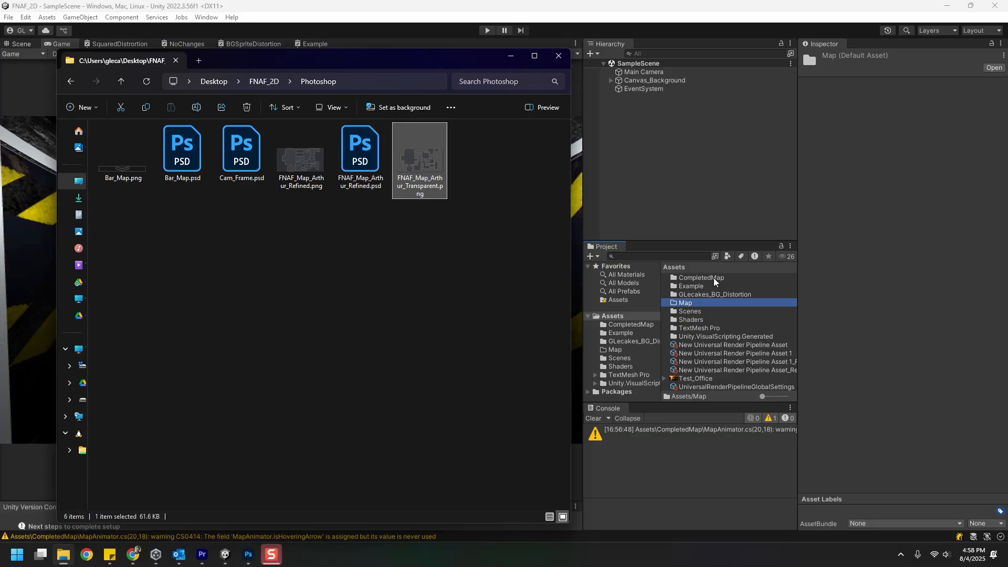
click(513, 58)
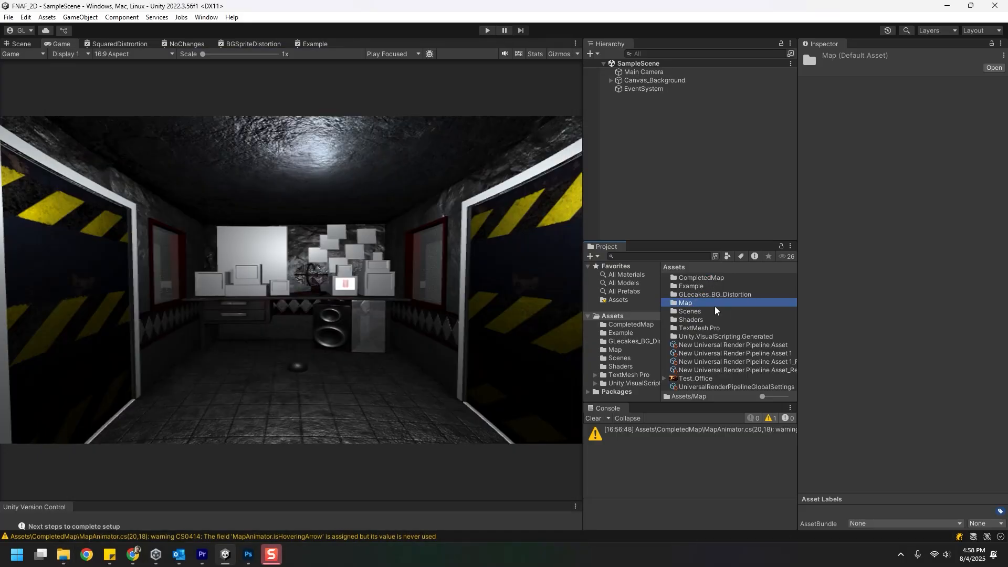
double_click(713, 305)
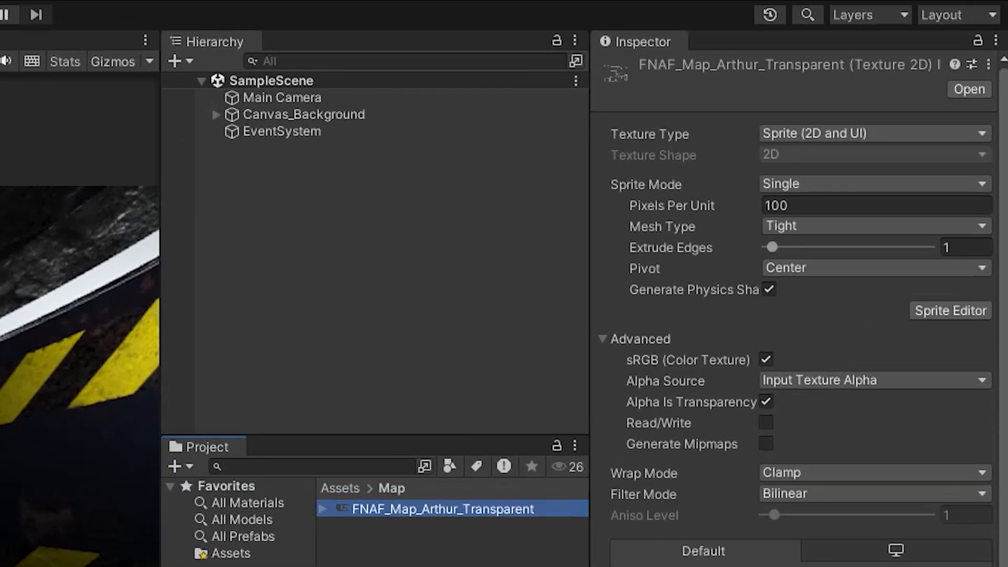
click(803, 134)
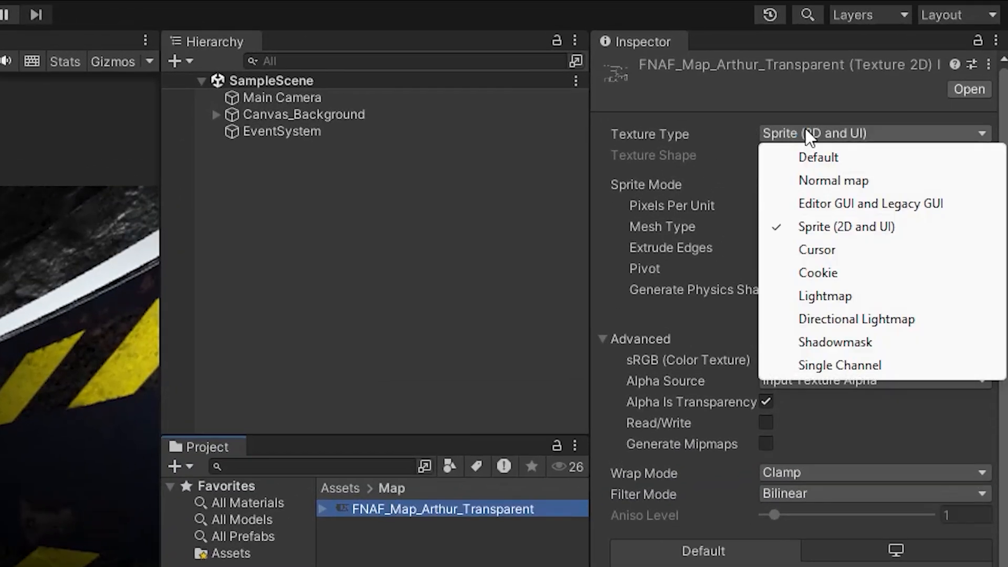
click(810, 228)
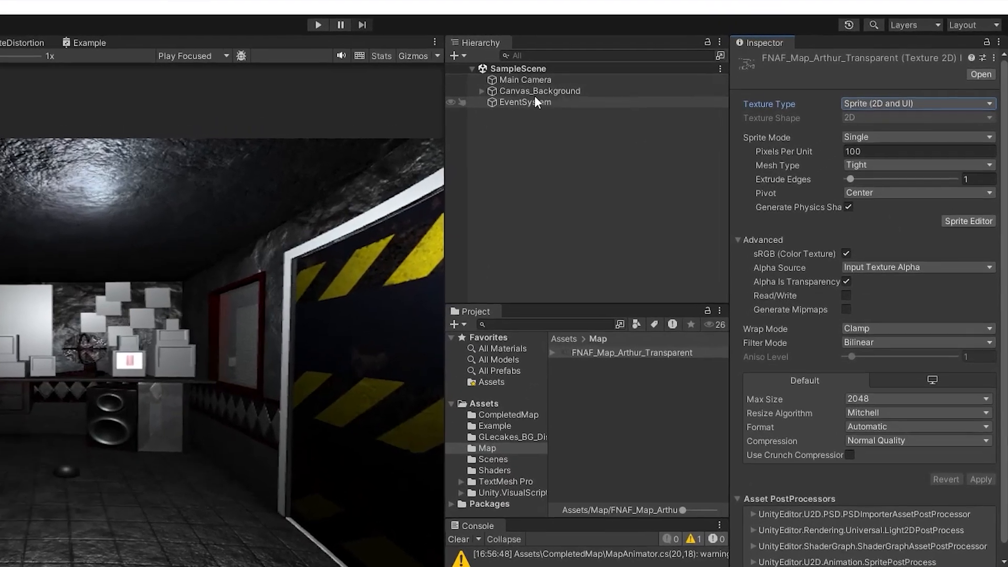
Add a UI Image named Map under Canvas_Background and assign FNAF_Map_Arthur_Transparent as its source image
click(649, 81)
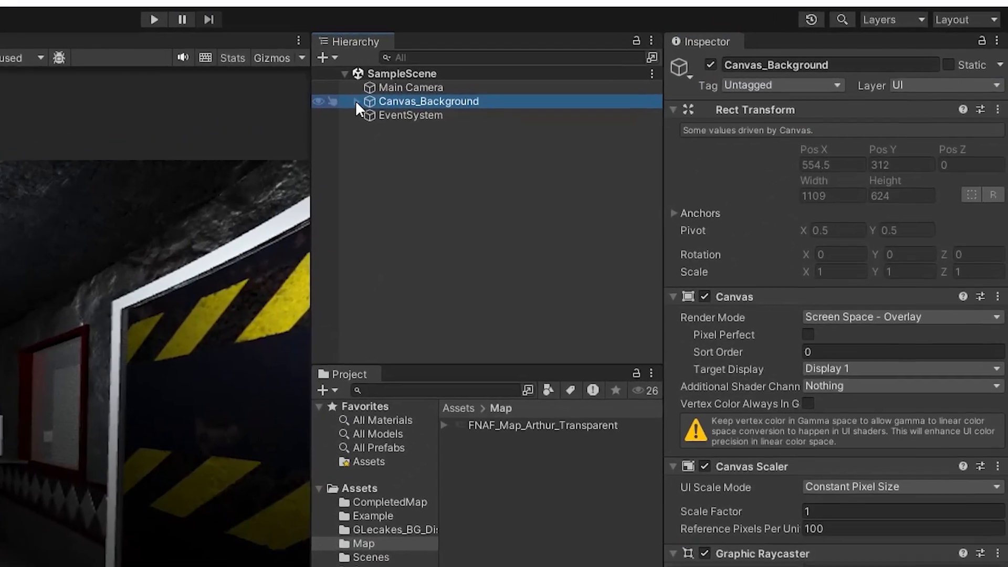
click(419, 96)
click(451, 109)
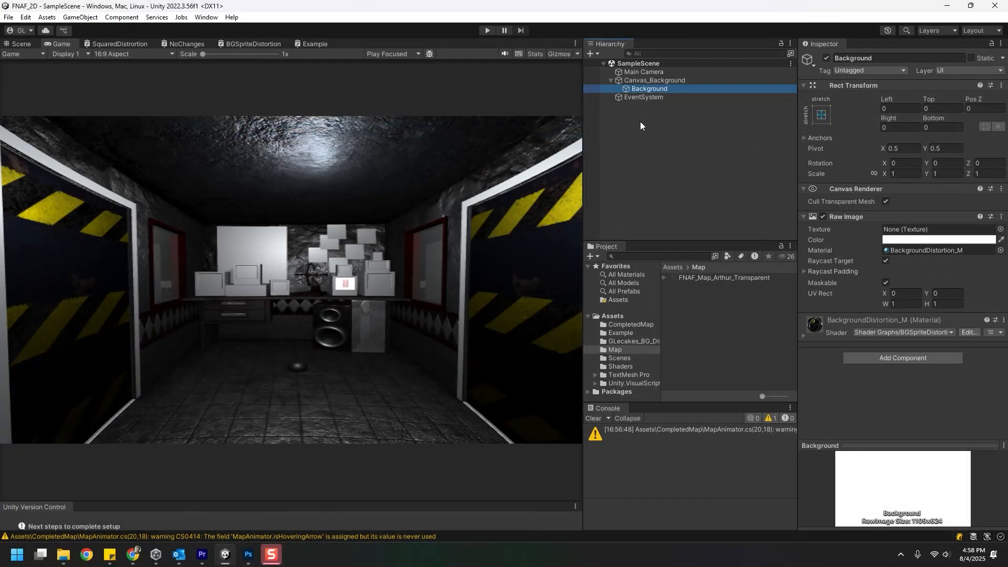
click(644, 80)
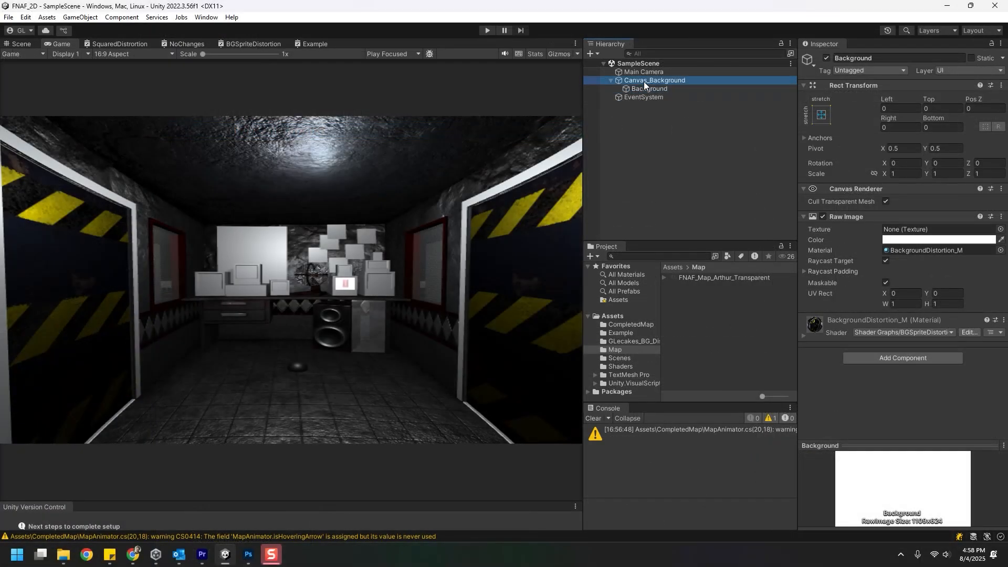
right_click(643, 80)
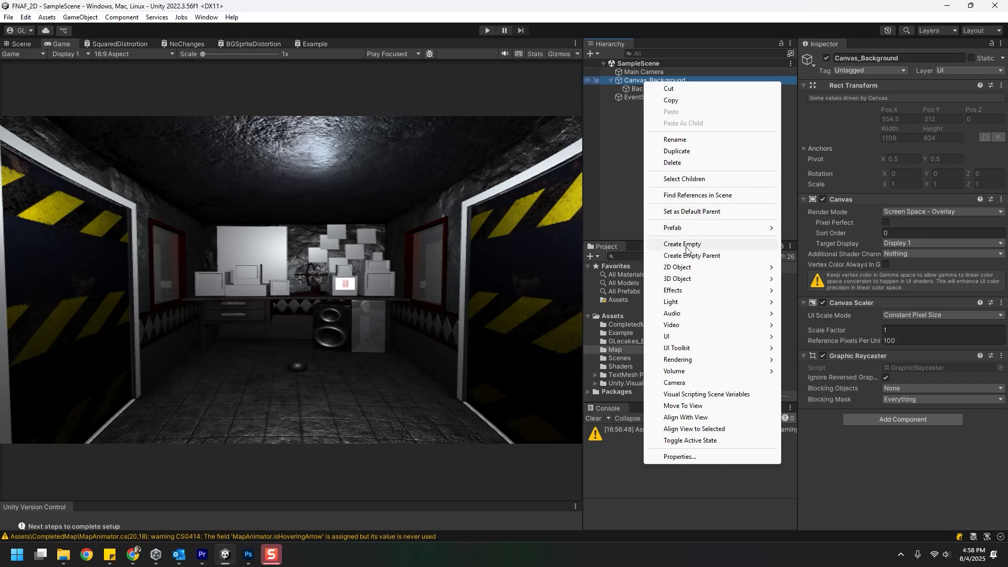
mouse_move(682, 337)
click(806, 337)
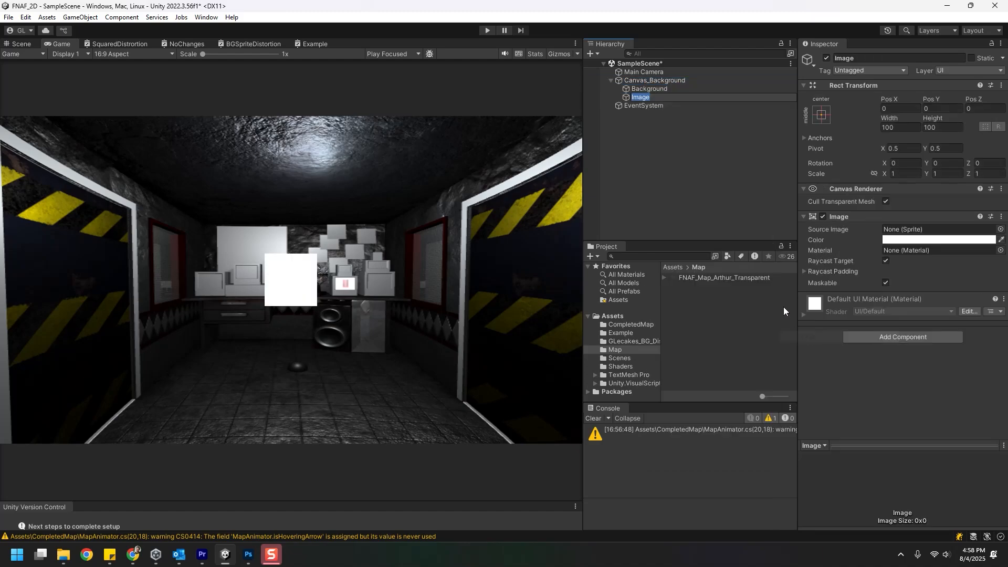
text(Map)
key(Return)
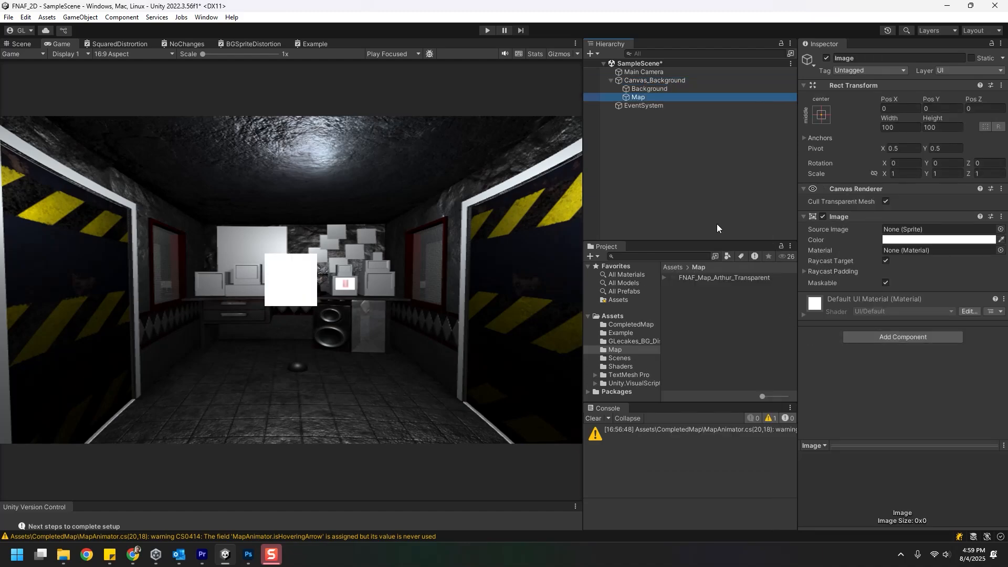
drag(716, 276, 902, 233)
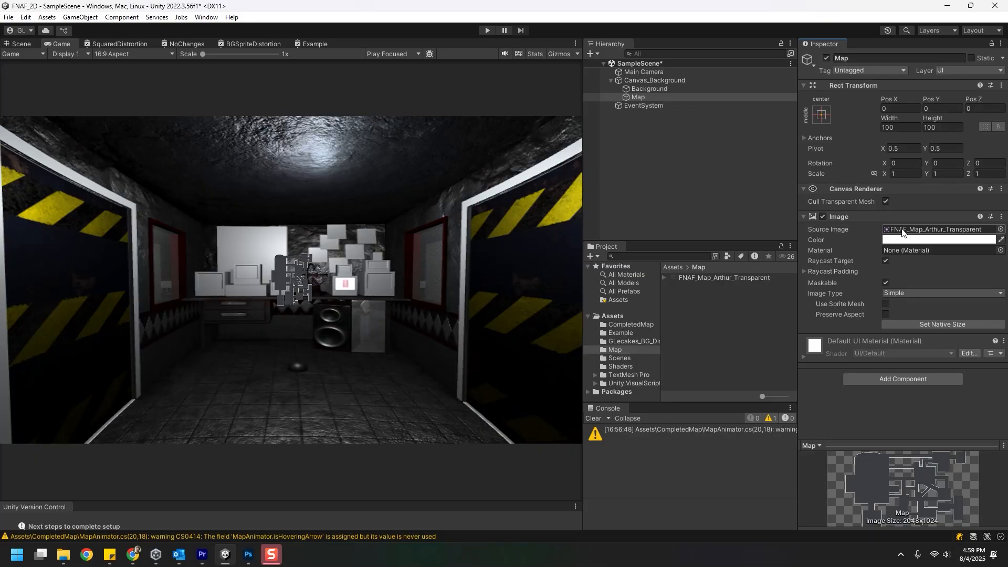
Anchor the Map image to the bottom center, including its pivot and position, and enable Preserve Aspect
click(822, 116)
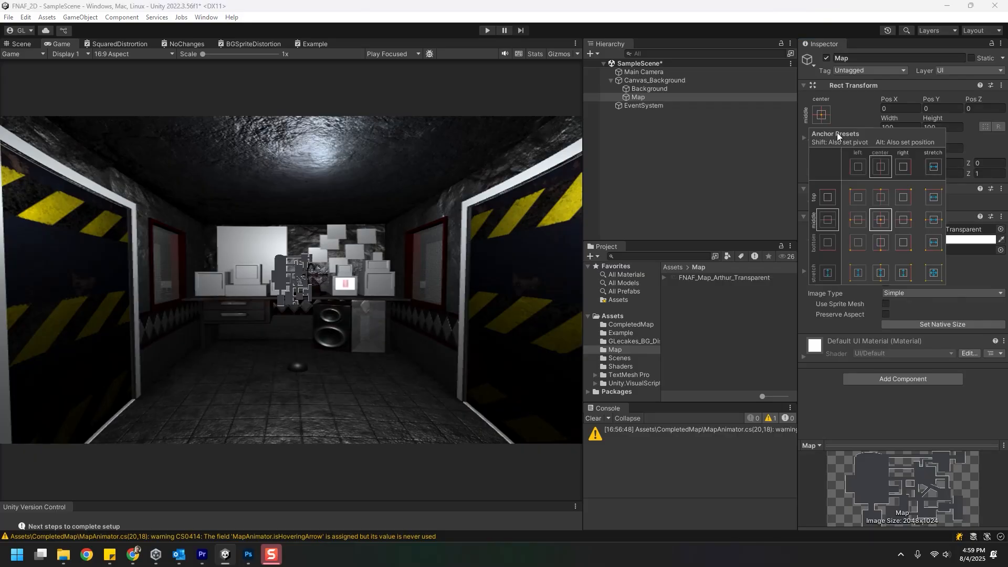
key(alt+shift)
alt+shift+click(880, 242)
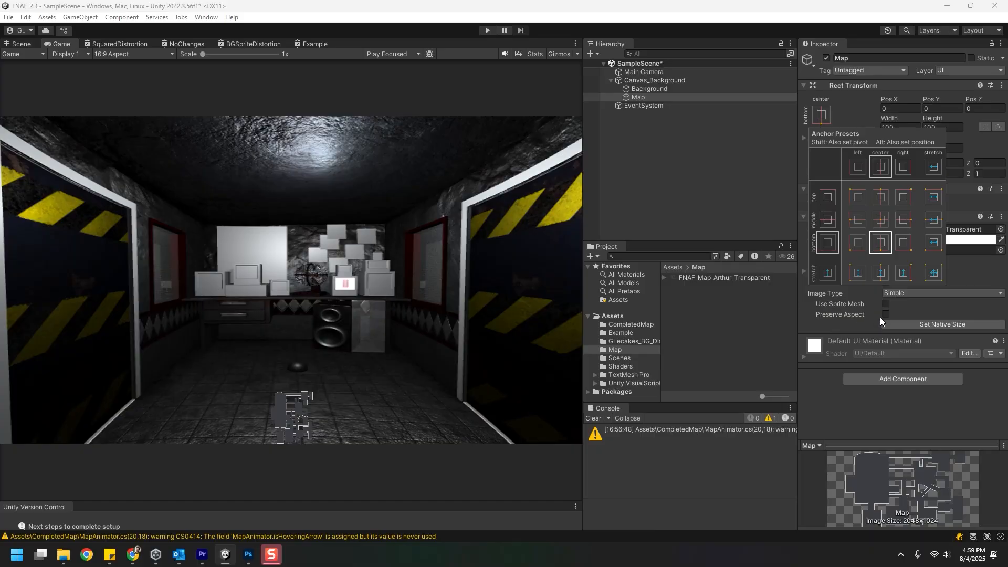
click(884, 314)
click(886, 314)
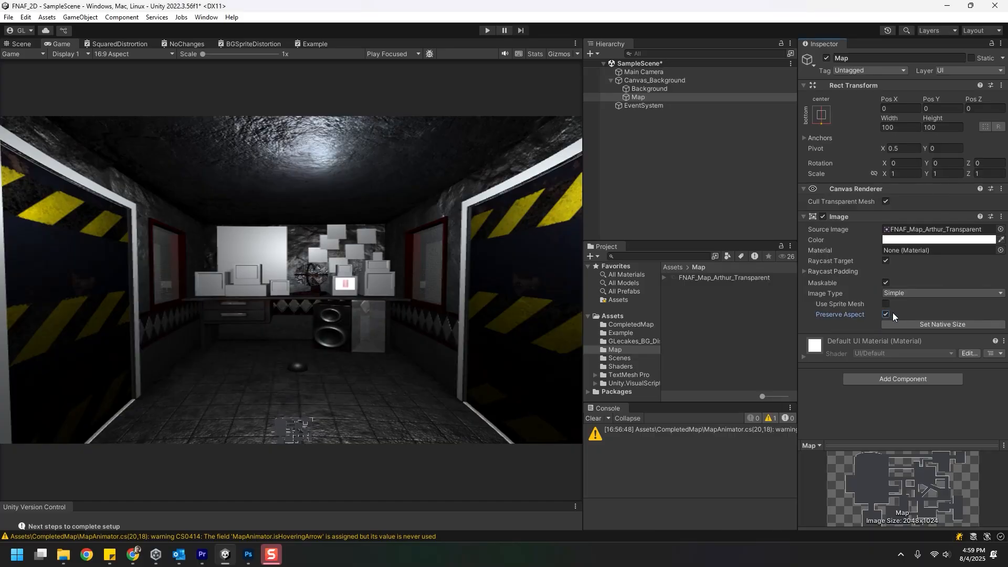
Scale the Map image uniformly to about 5.57 in the Scene view and move it to the lower-right part of the office background
click(16, 45)
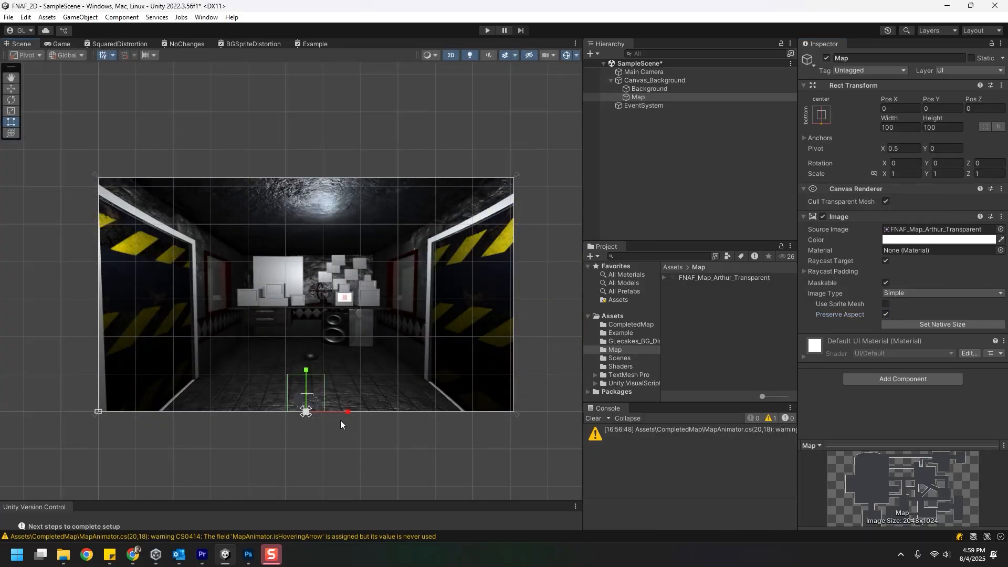
scroll(341, 420, up, 5)
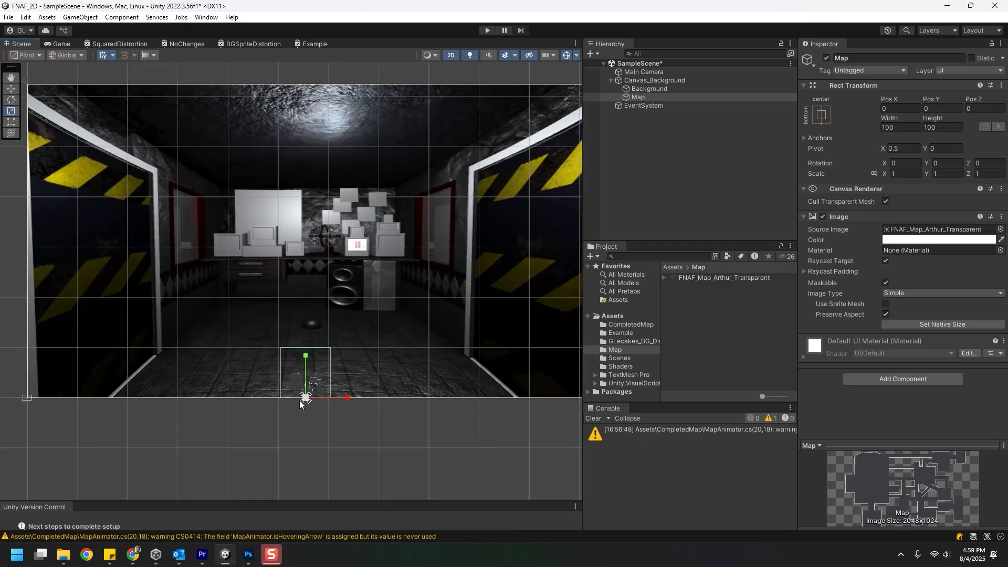
drag(304, 395, 508, 328)
scroll(412, 323, down, 2)
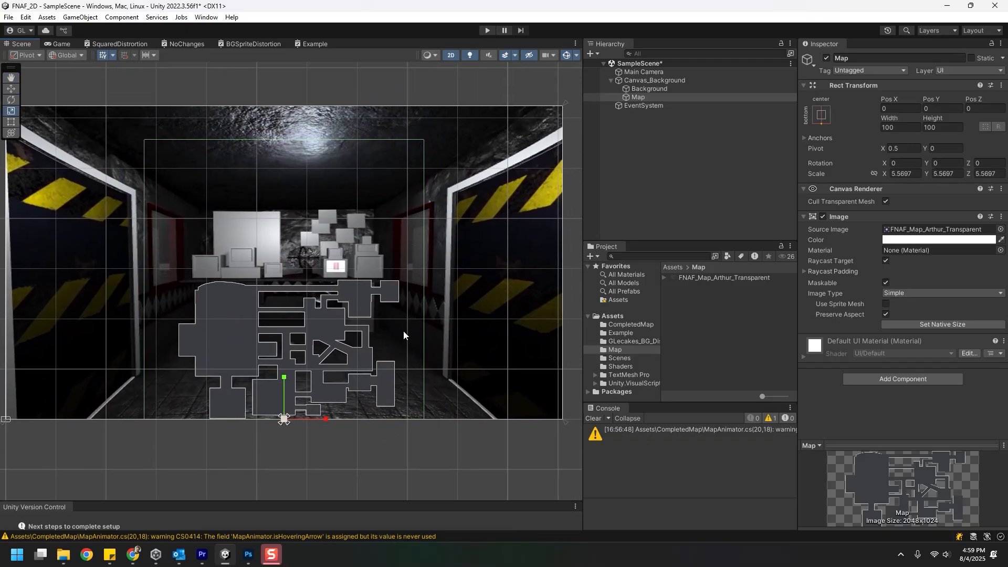
key(w)
drag(292, 413, 428, 409)
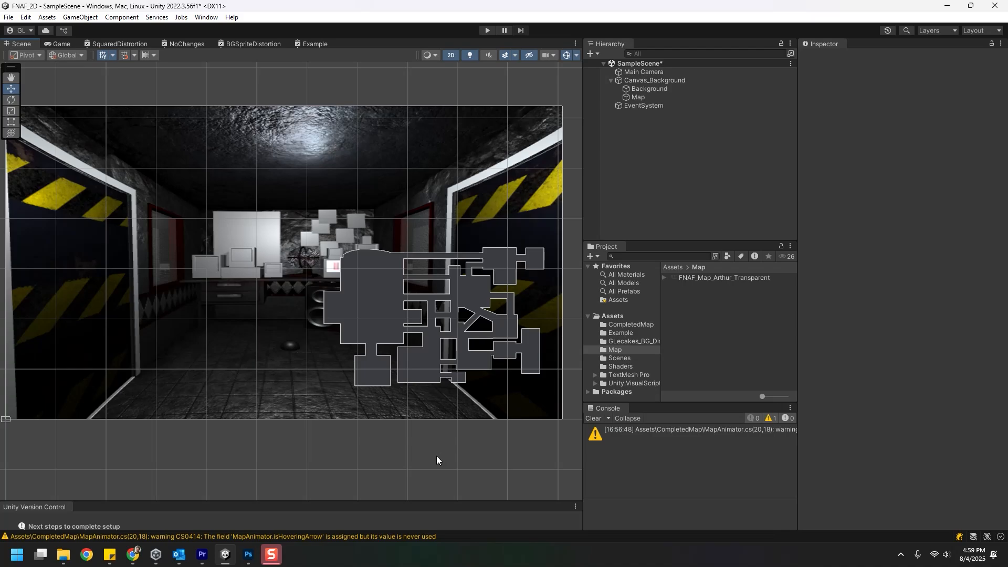
Import Bar_Map.png from the Photoshop folder into the project's Map folder
click(655, 79)
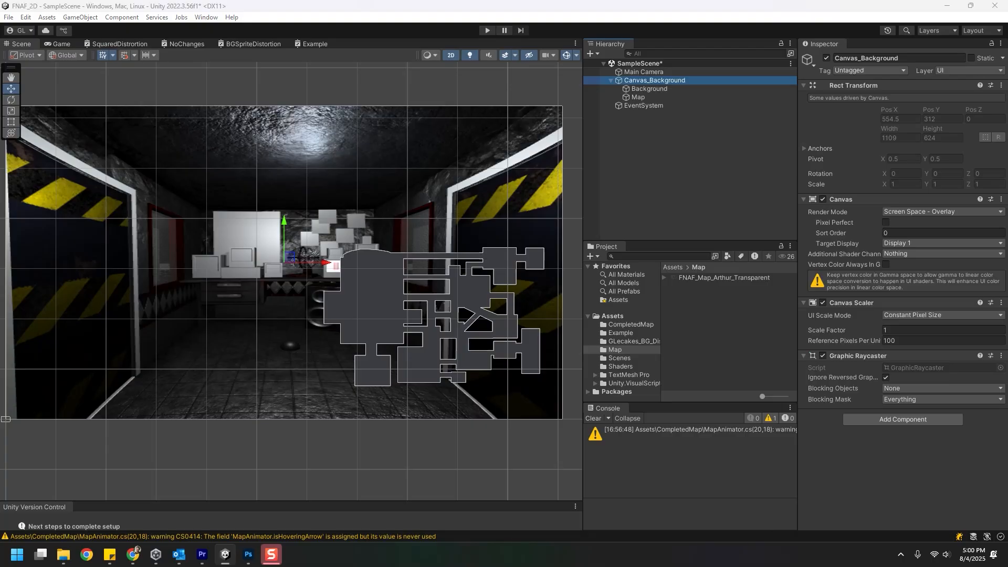
click(63, 555)
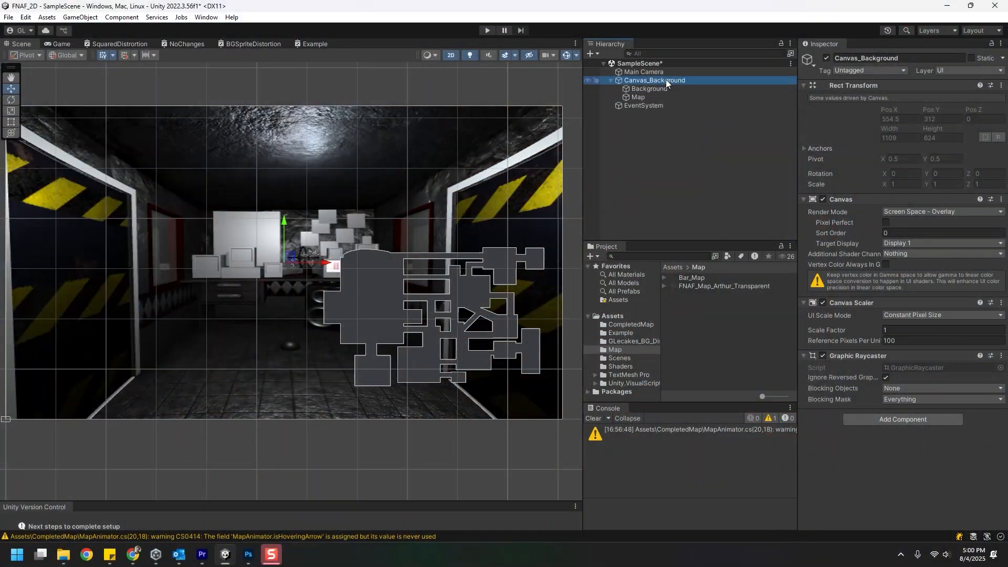
Add a UI Image under Canvas_Background and assign Bar_Map as its source image
right_click(665, 80)
mouse_move(701, 336)
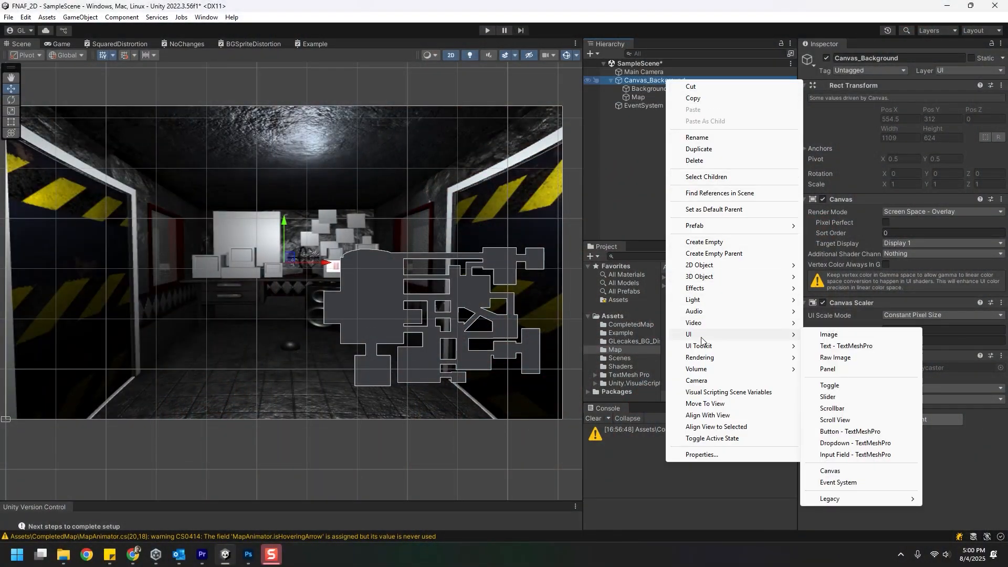
click(828, 334)
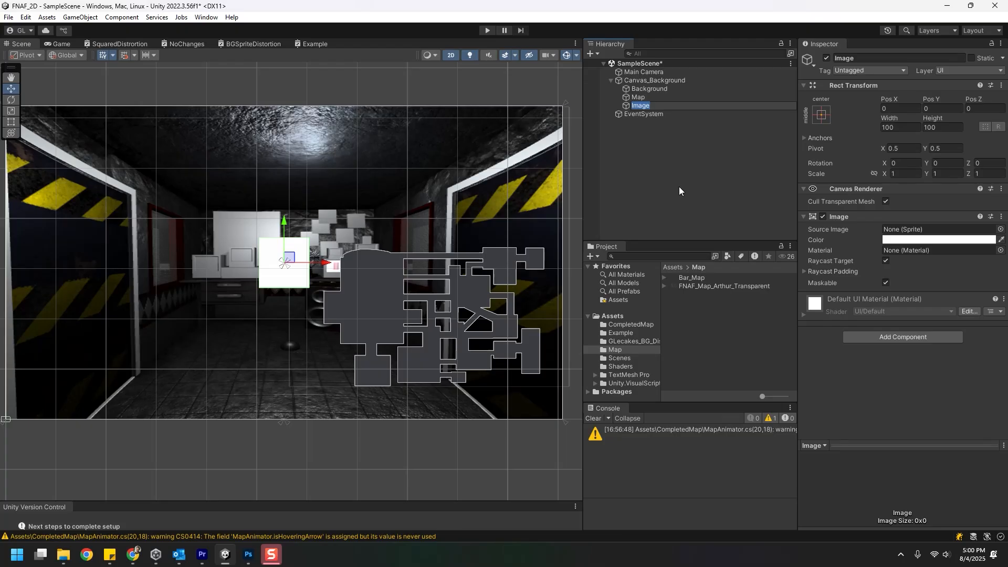
drag(691, 278, 940, 229)
Anchor the new bar image to the bottom center, including its pivot and position, and enable Preserve Aspect
click(821, 114)
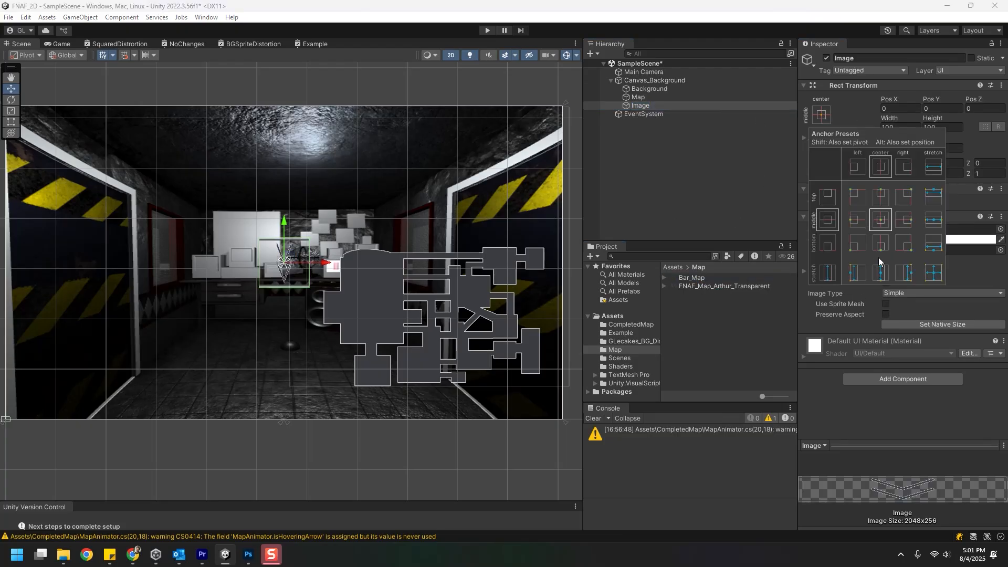
click(887, 315)
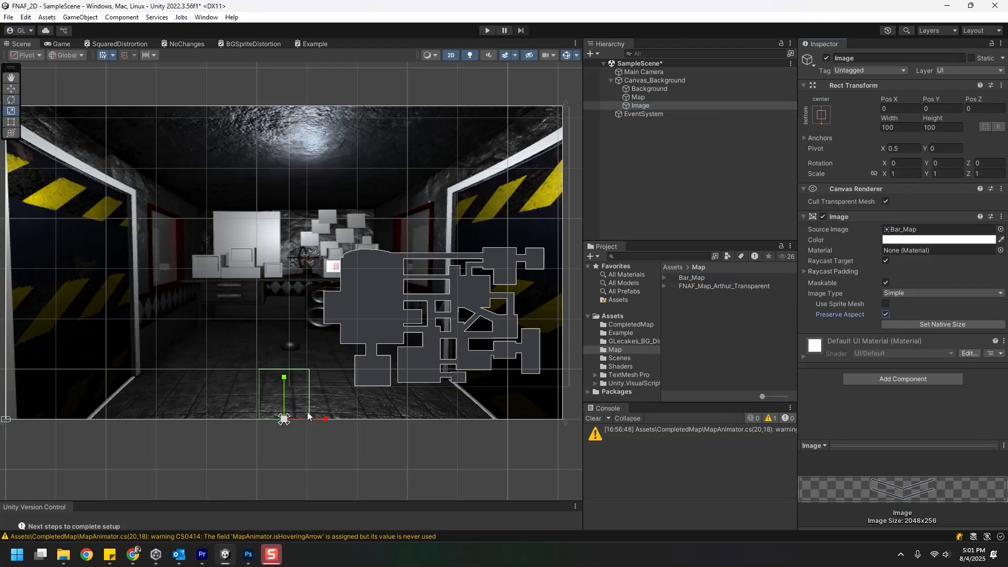
Scale the bar image uniformly to about 4.91 in X and Y and reduce its height to about 12
drag(326, 417, 493, 417)
drag(283, 377, 284, 341)
click(907, 173)
text(6)
key(Tab)
text(6)
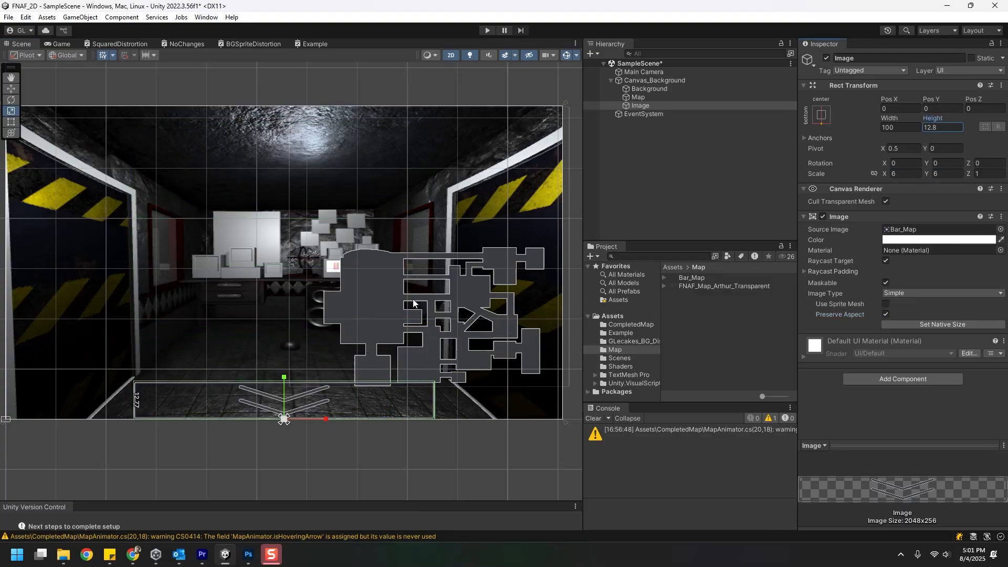
drag(882, 177, 874, 180)
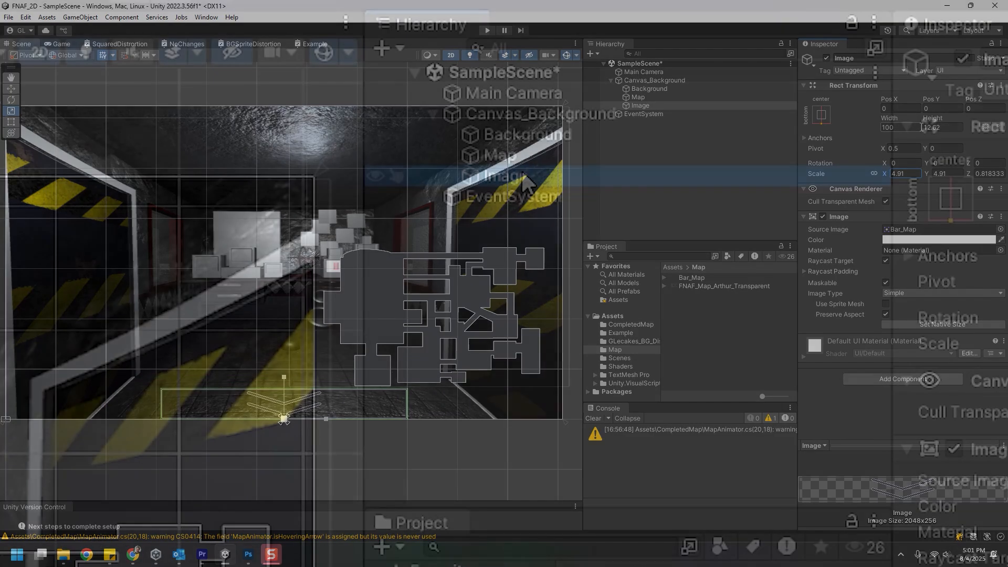
Rename the bar image object as MapTrigger
click(641, 106)
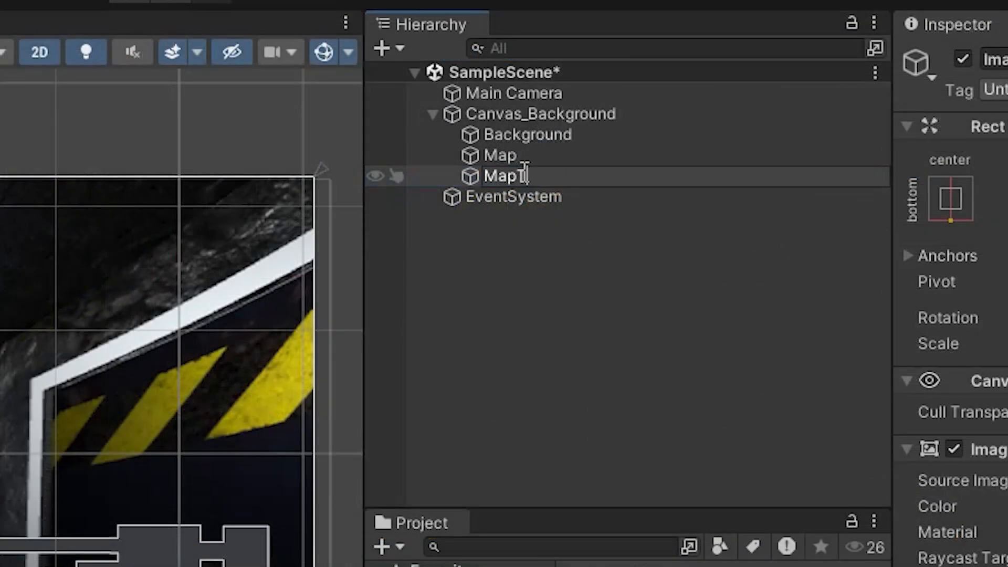
text(MapTrigger)
key(Return)
Duplicate MapTrigger as VisualArrow and make the copy a child of MapTrigger
click(505, 153)
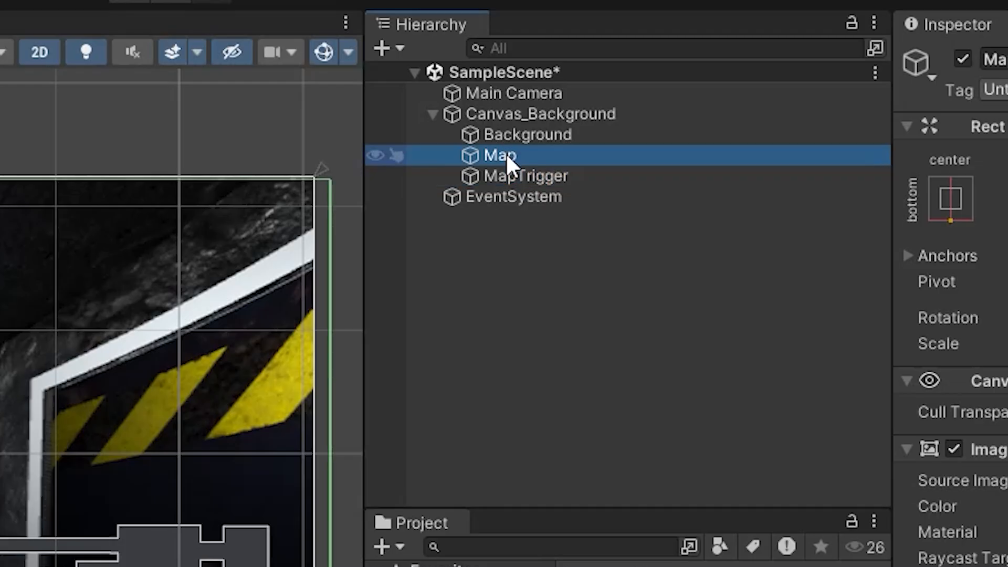
click(506, 178)
key(ctrl+d)
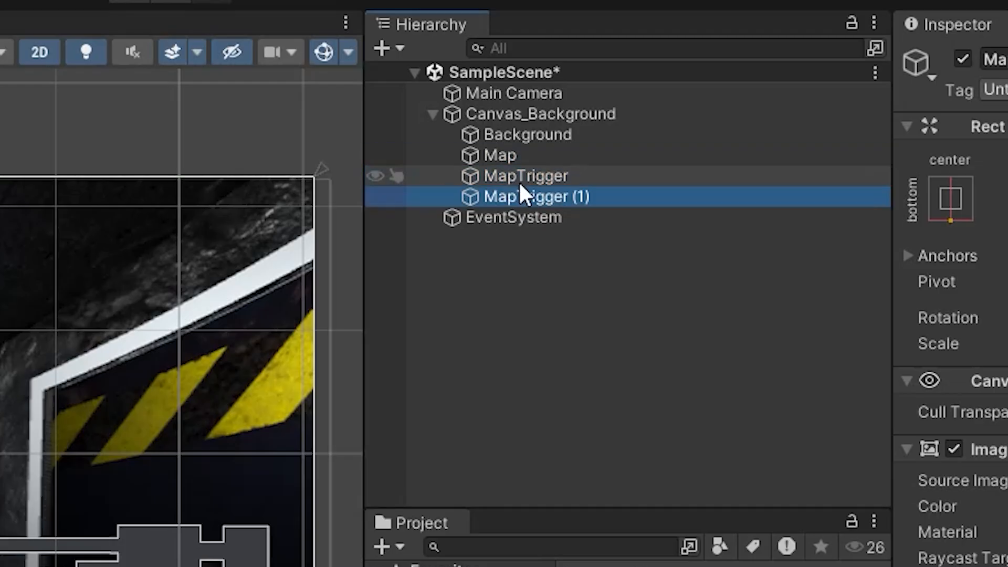
click(565, 198)
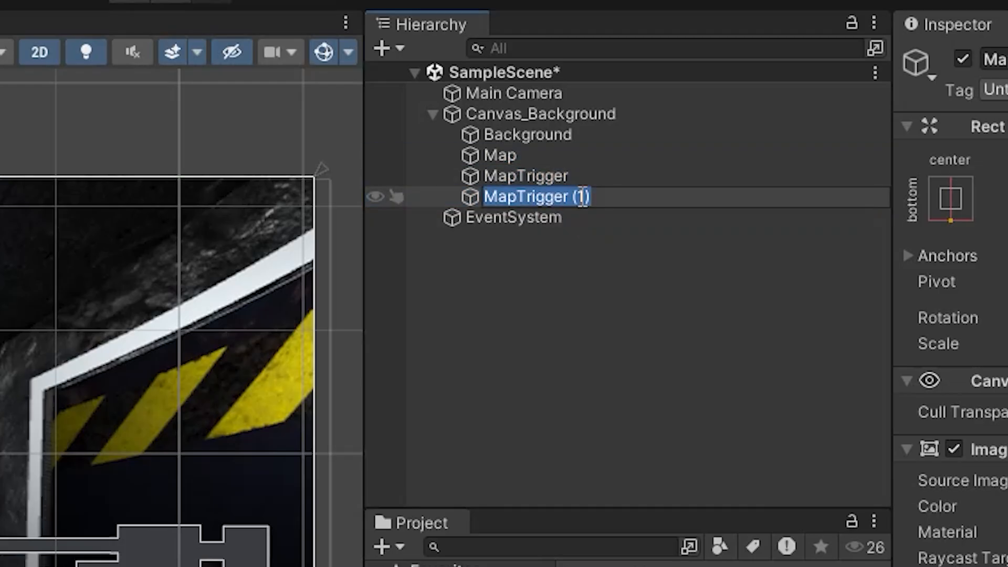
text(VisualArrow)
key(Return)
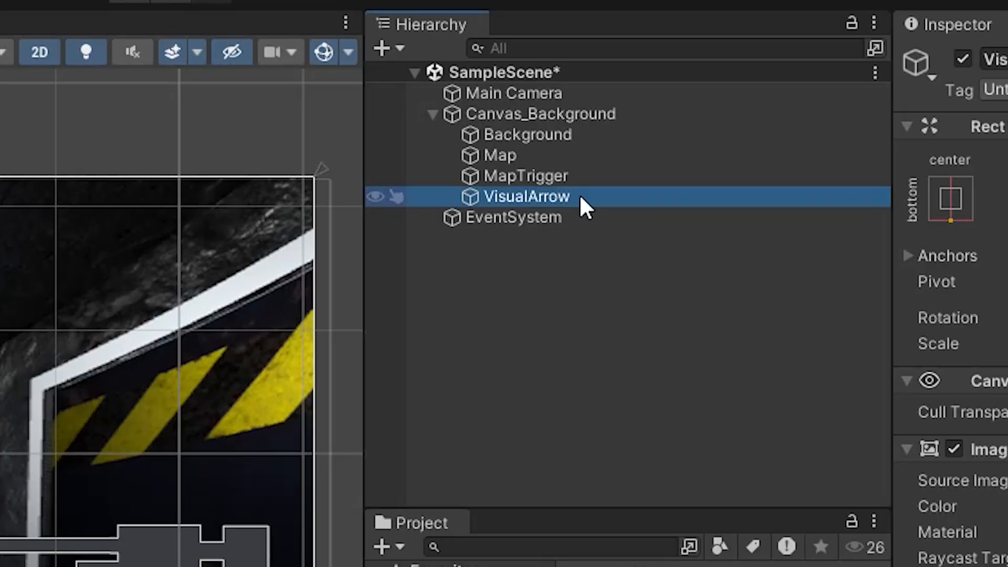
drag(580, 197, 560, 176)
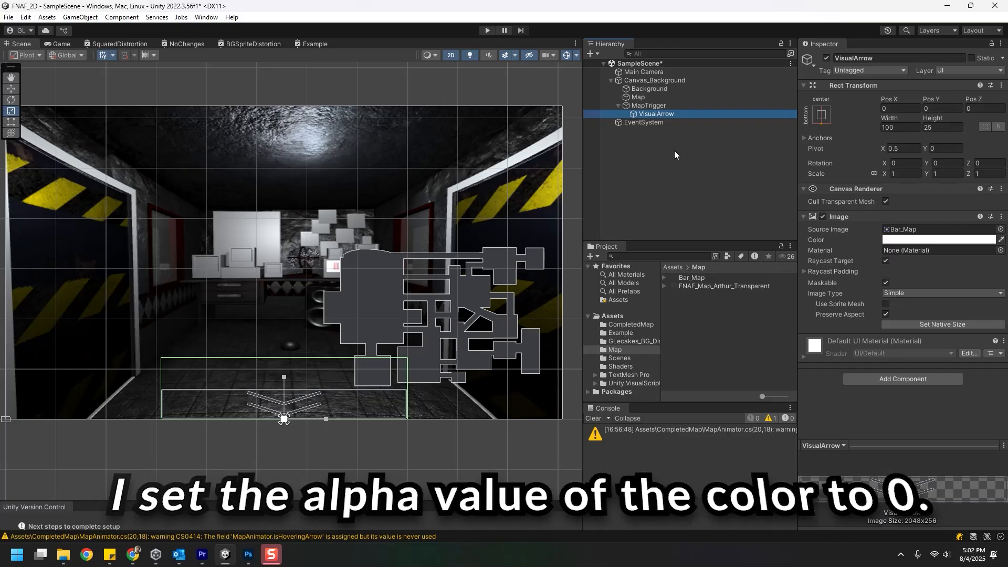
Set MapTrigger's source image to None and its image color's alpha to 0
click(585, 175)
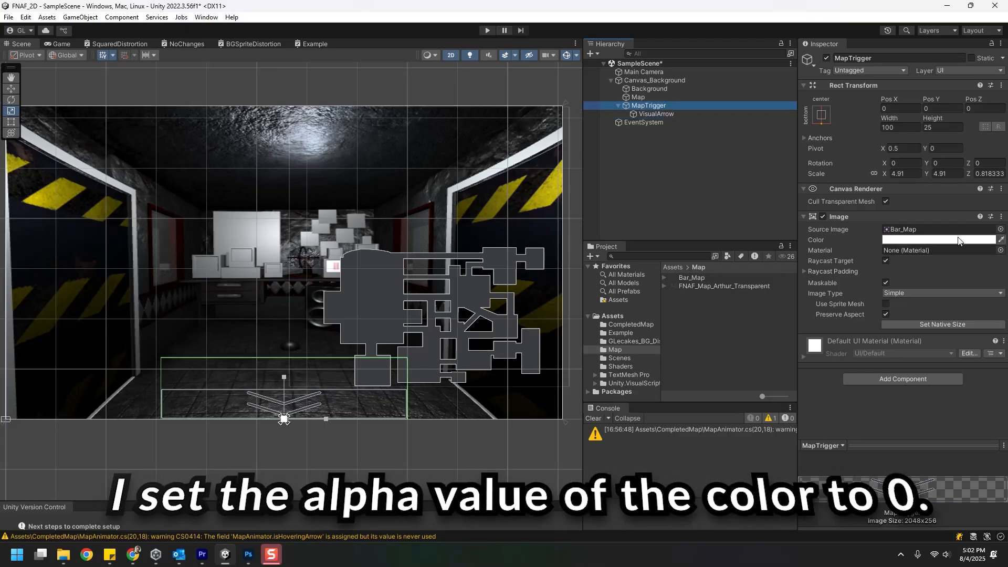
click(1000, 230)
double_click(765, 272)
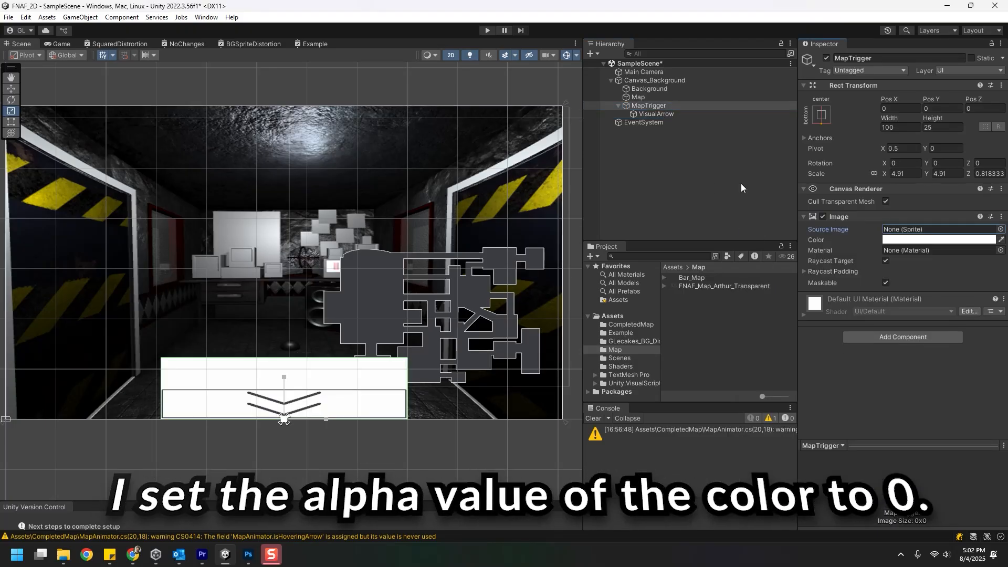
click(900, 241)
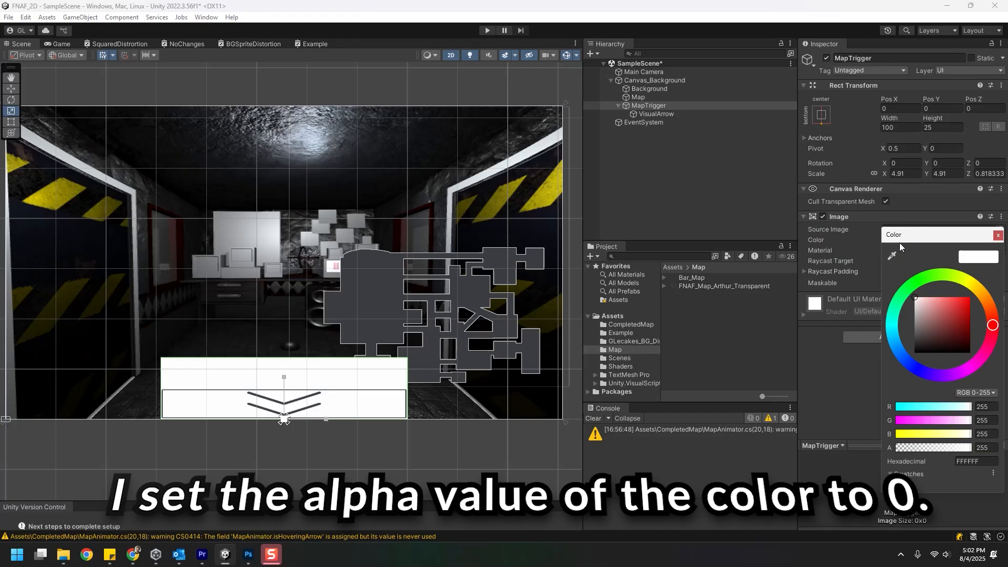
drag(919, 449, 874, 452)
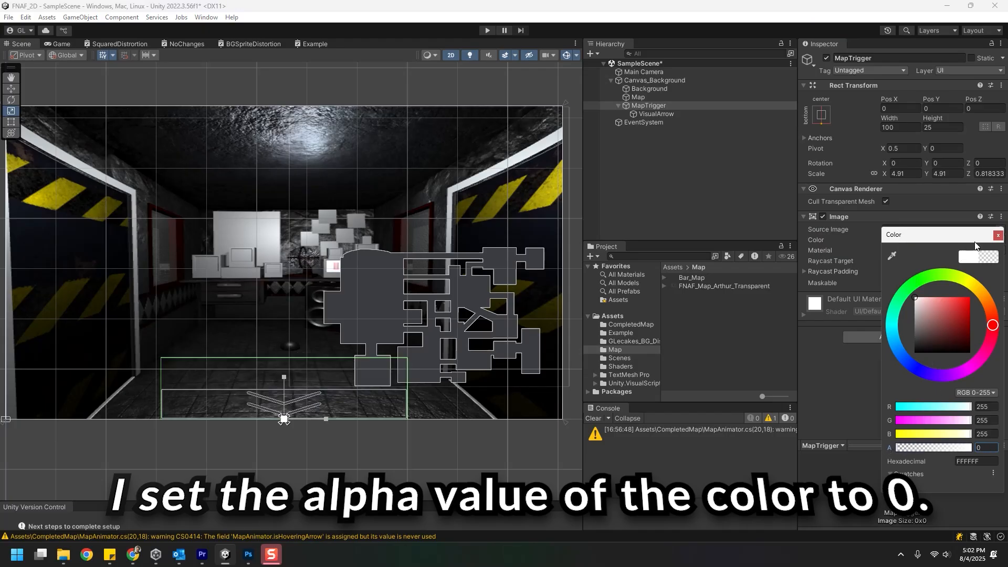
click(997, 234)
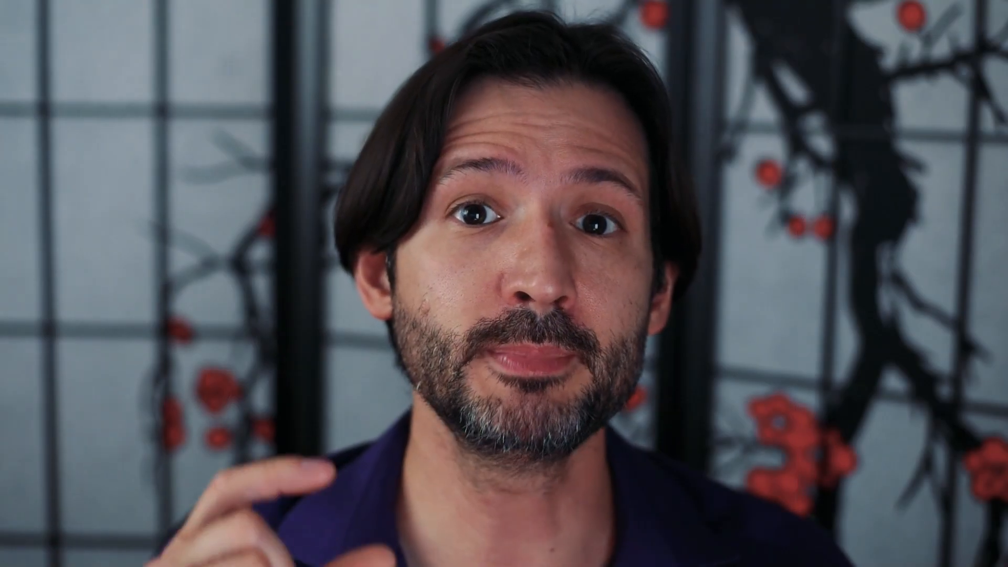